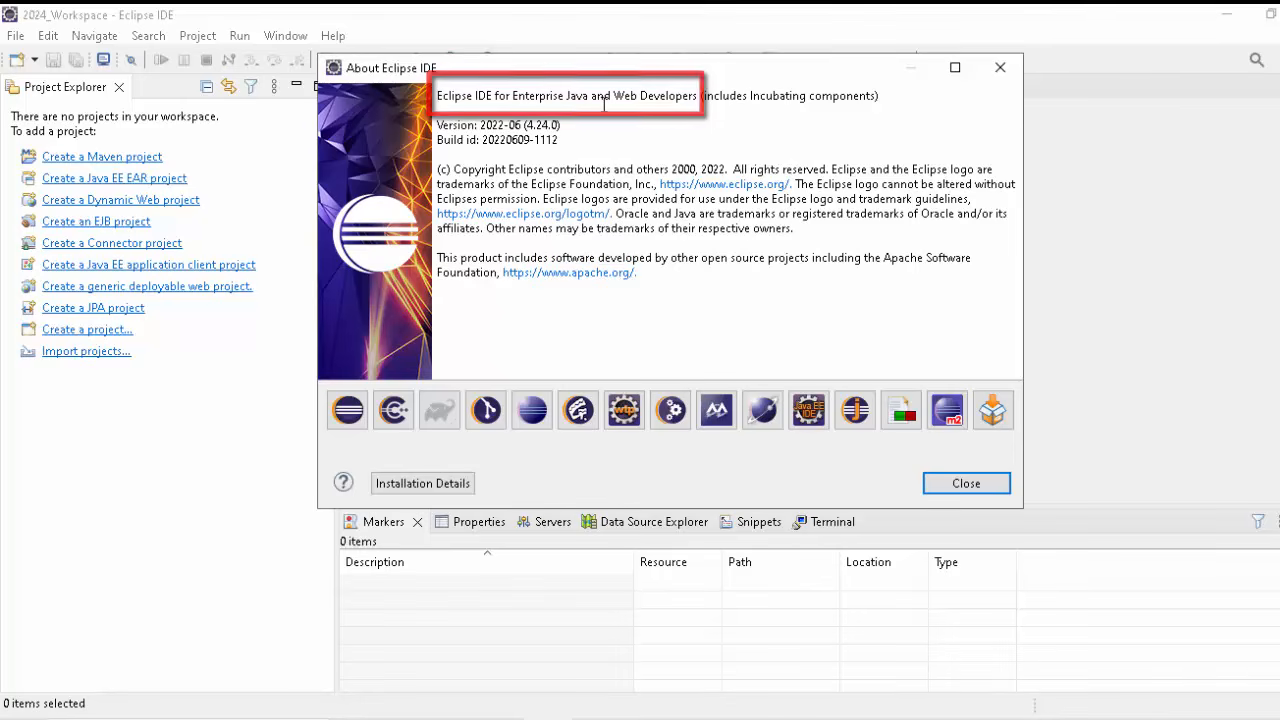
Step: Close the About dialog and open the Installed JREs page of the Java preferences
left_click(966, 484)
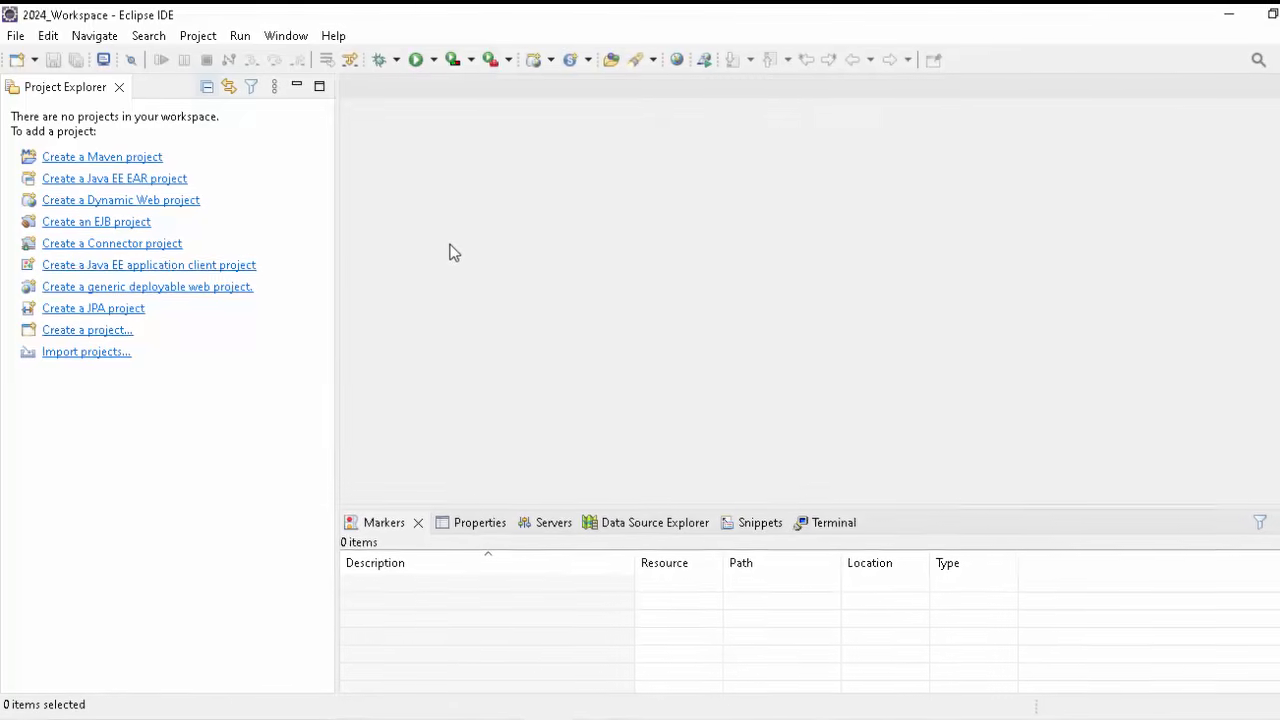
left_click(287, 36)
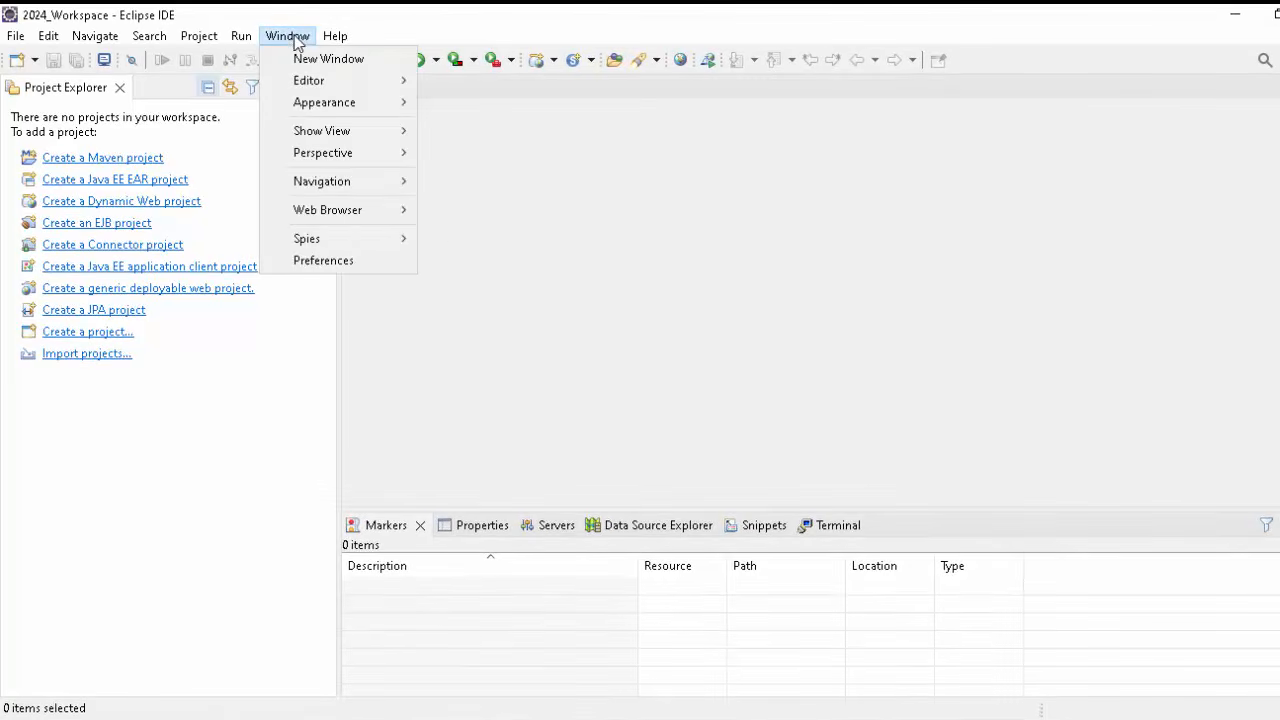
left_click(344, 260)
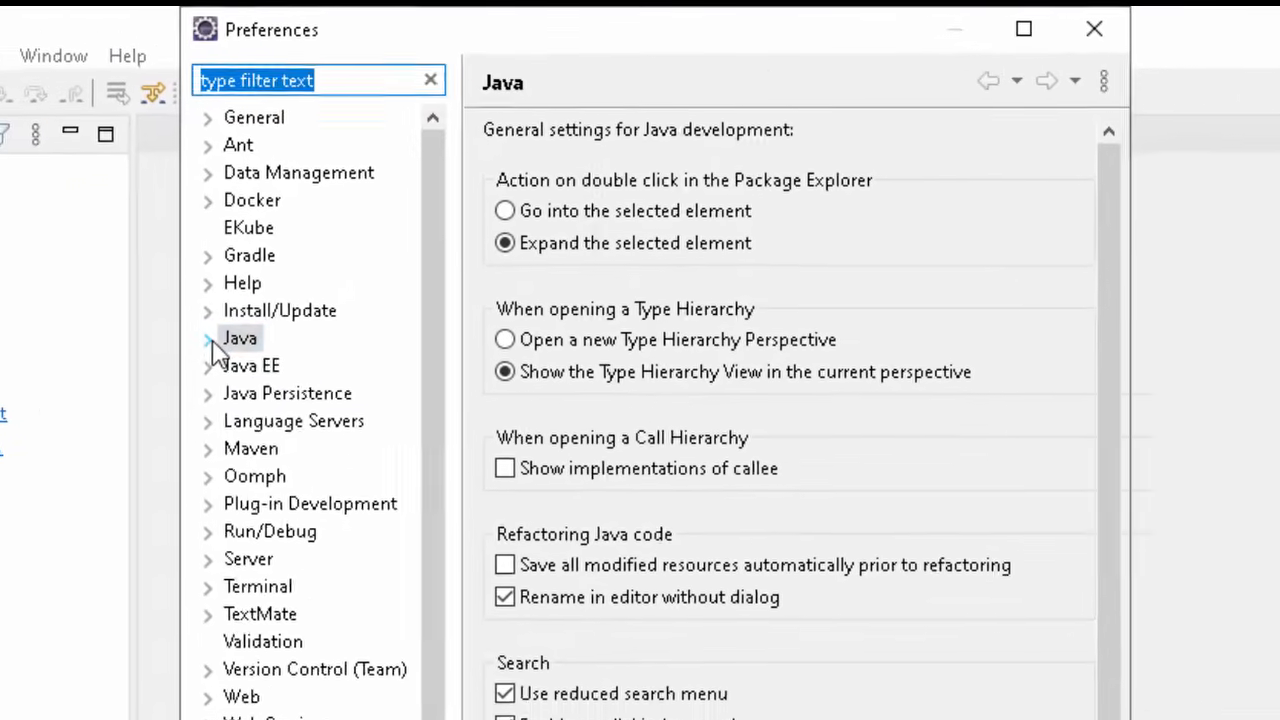
left_click(390, 219)
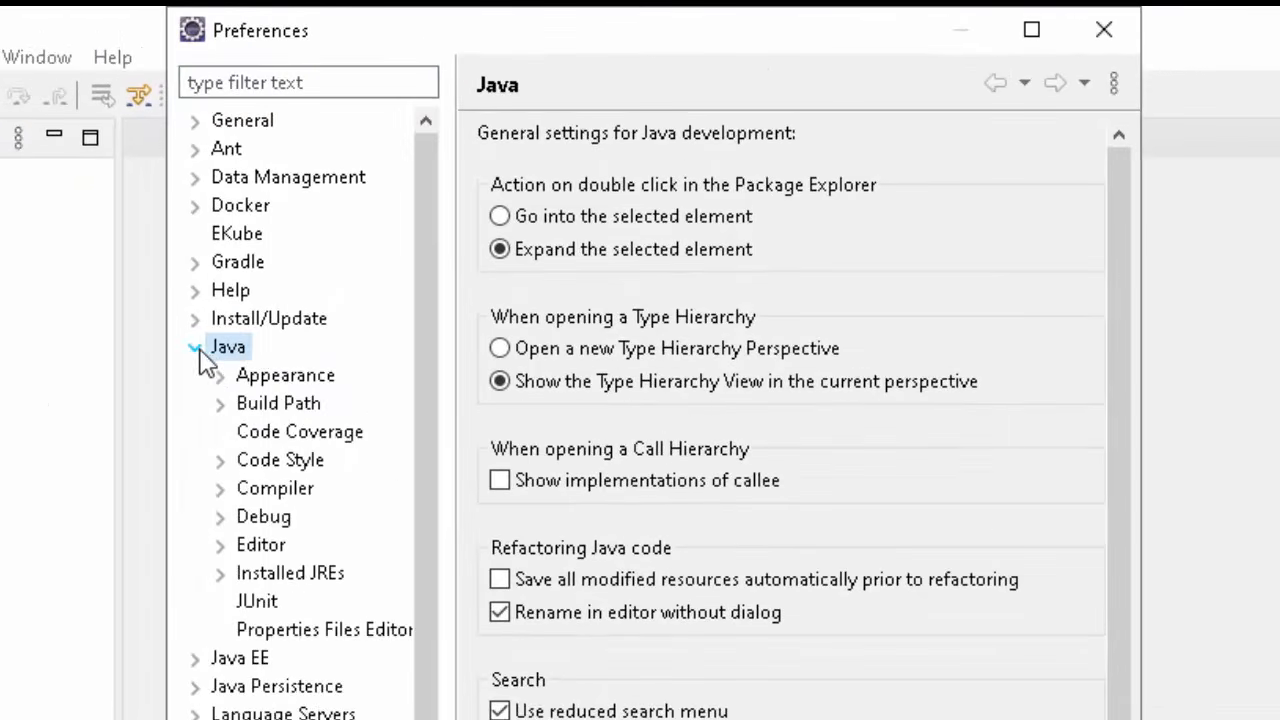
left_click(312, 572)
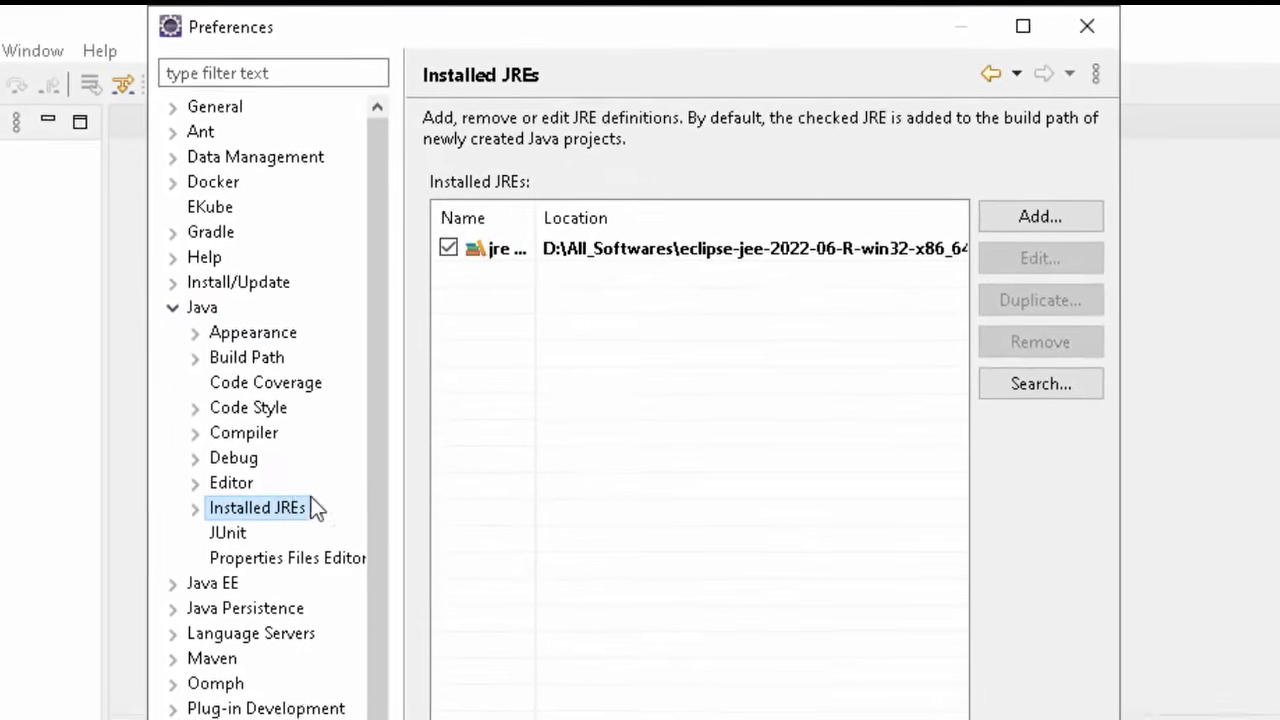
Step: Widen the Preferences dialog and examine the full location path of the installed JRE
left_click_drag(1121, 545, 1276, 527)
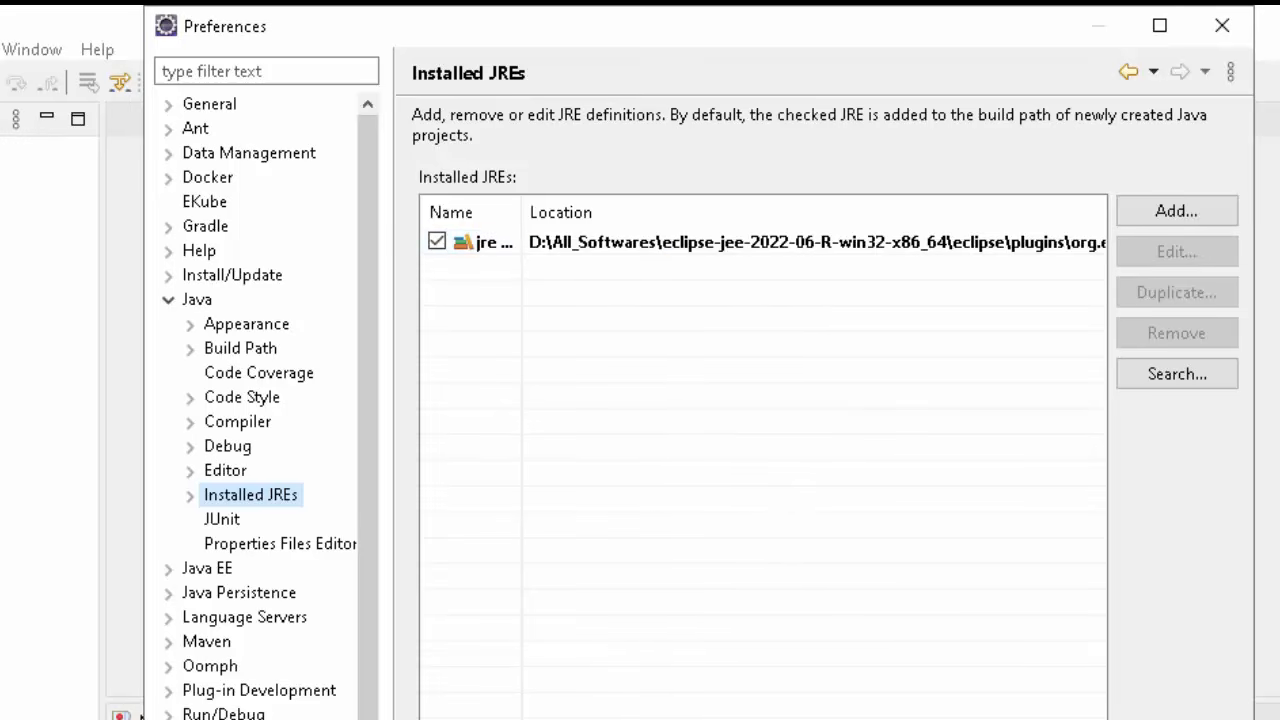
scroll(465, 242, "right", 5)
scroll(465, 242, "left", 4)
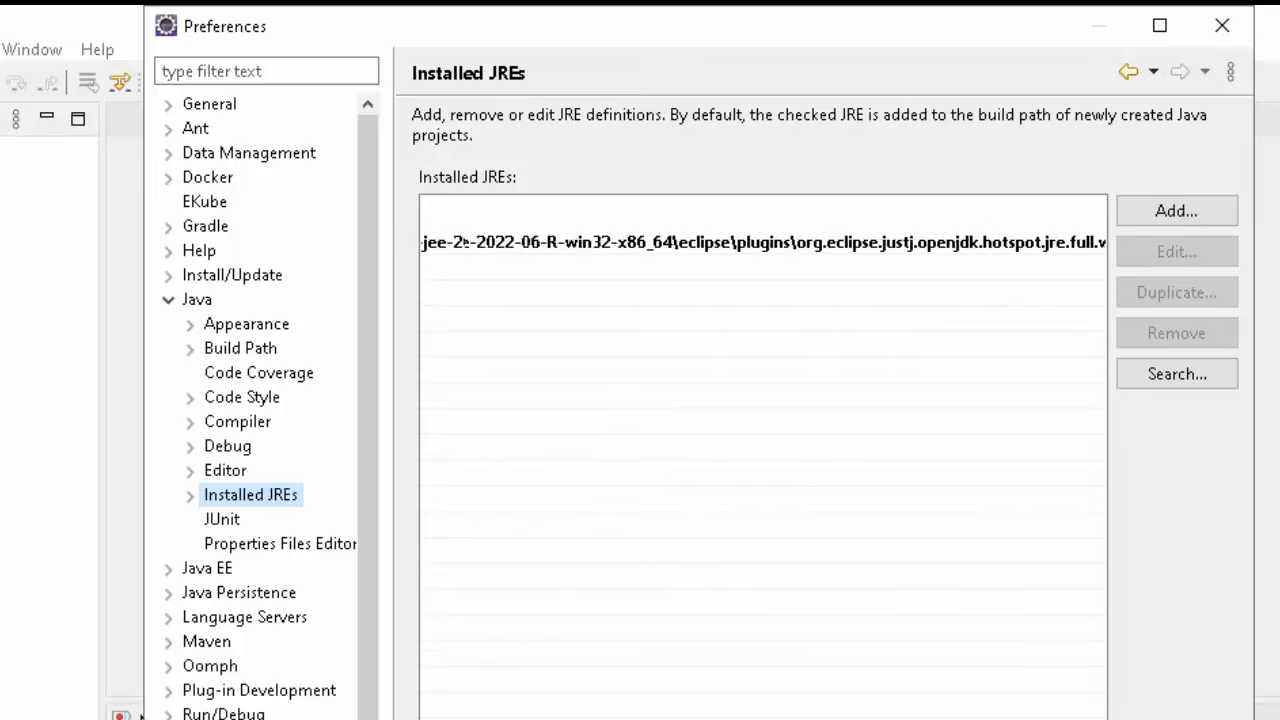
scroll(465, 242, "left", 2)
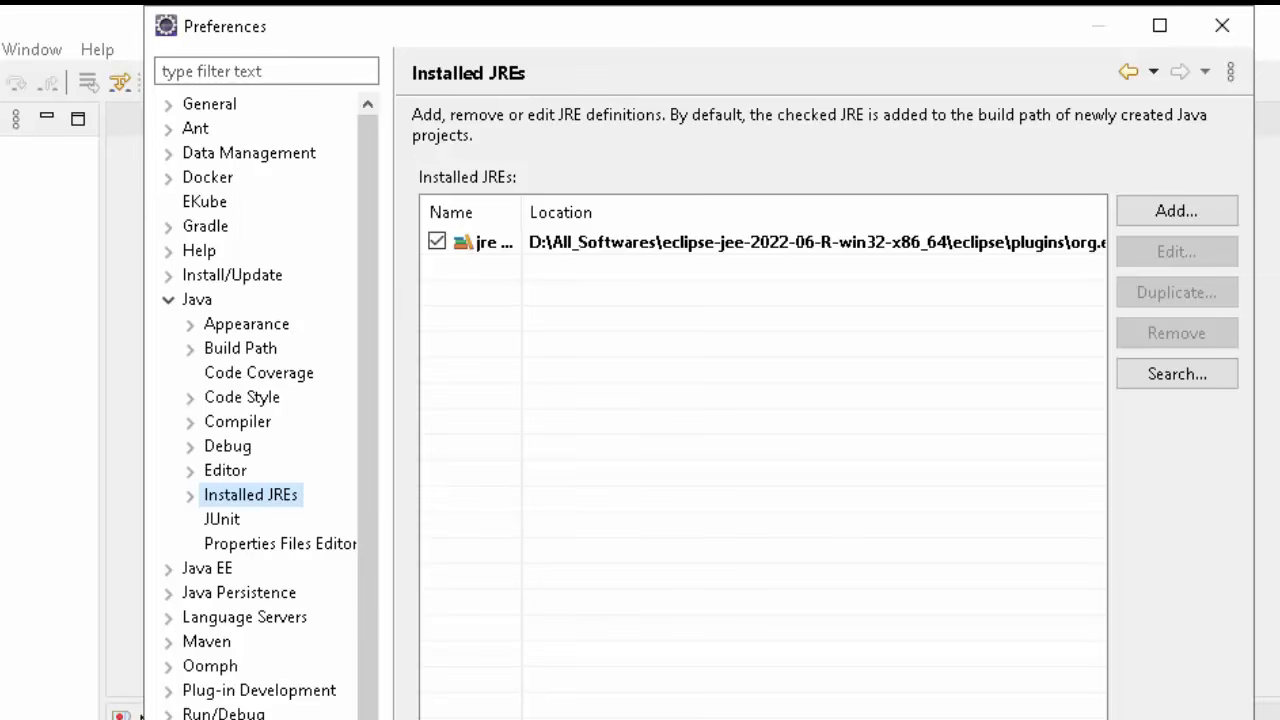
Step: Add a Standard VM JRE with C:\All_Softwares\Java\Java8\jdk1.8.0_202 as its home directory
left_click(1176, 211)
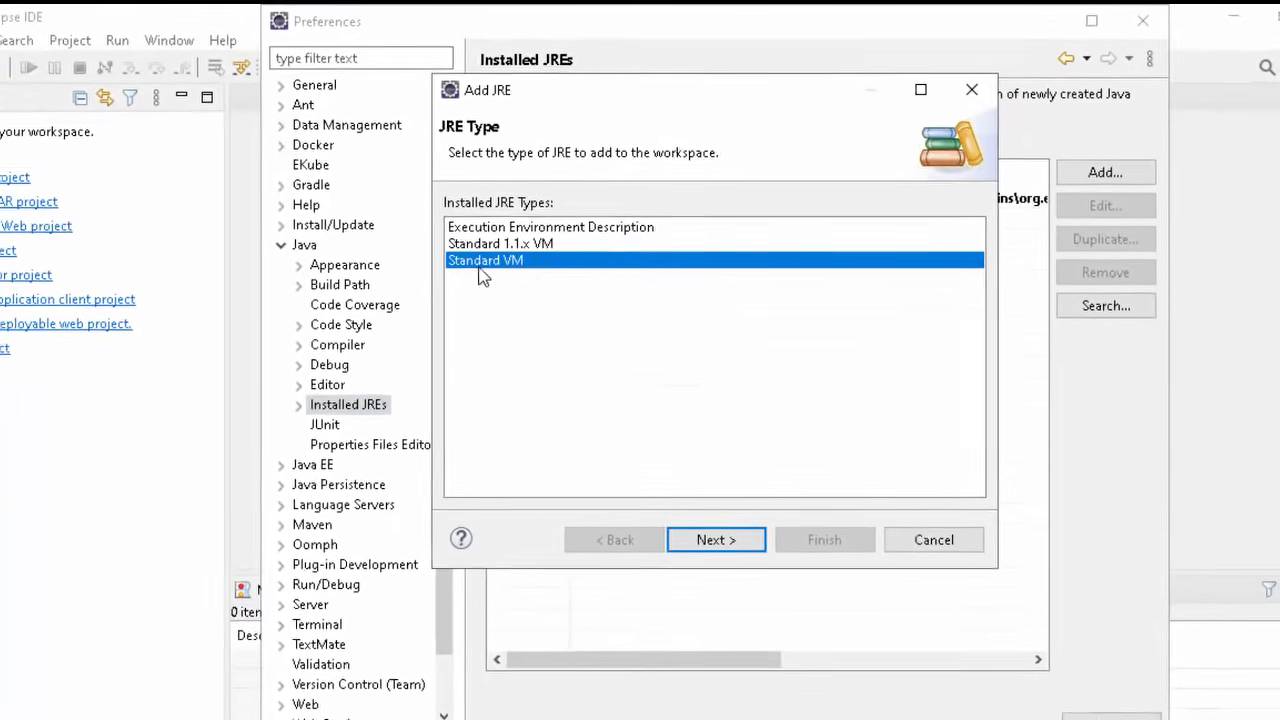
left_click(716, 539)
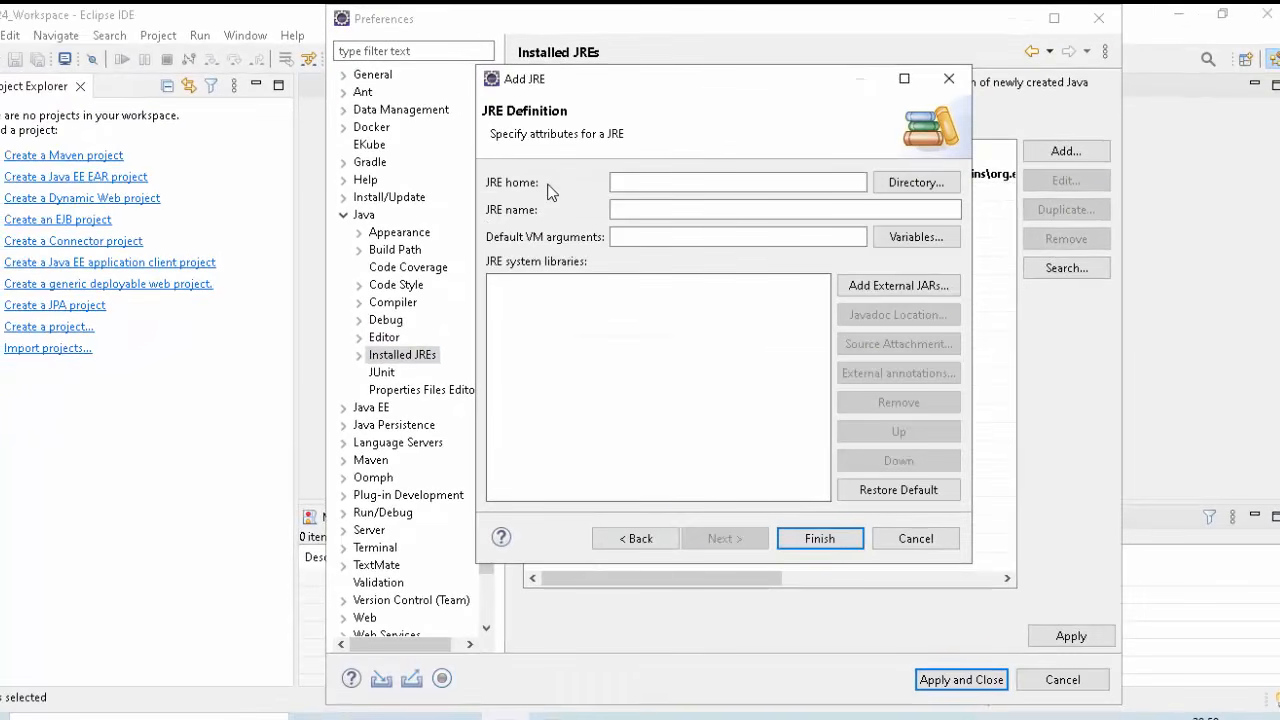
left_click(917, 189)
left_click(580, 396)
double_click(728, 250)
double_click(687, 246)
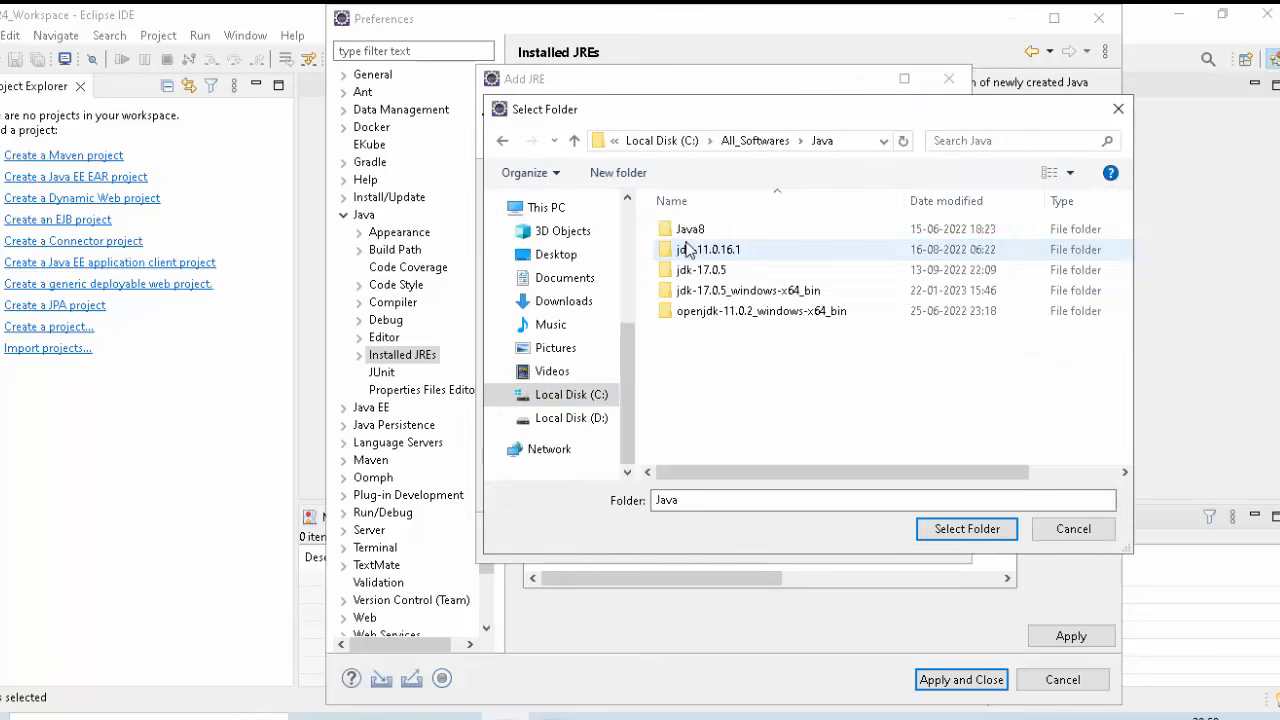
double_click(690, 230)
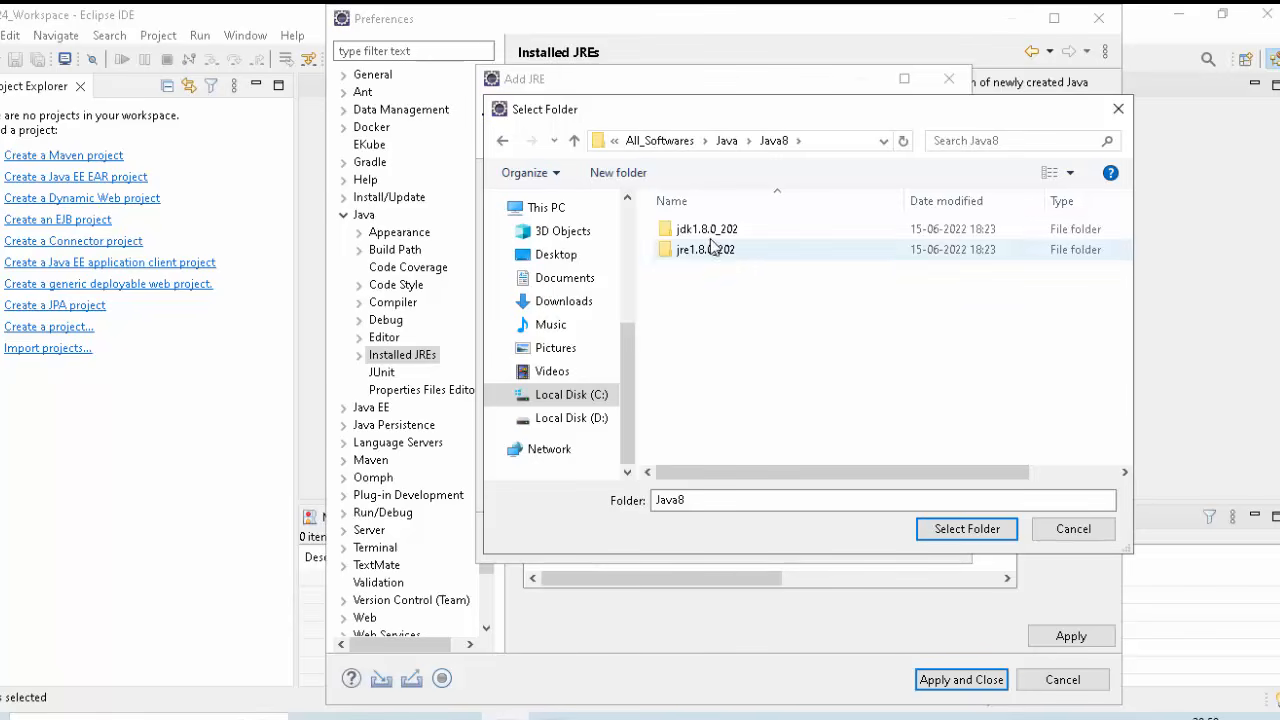
left_click(709, 236)
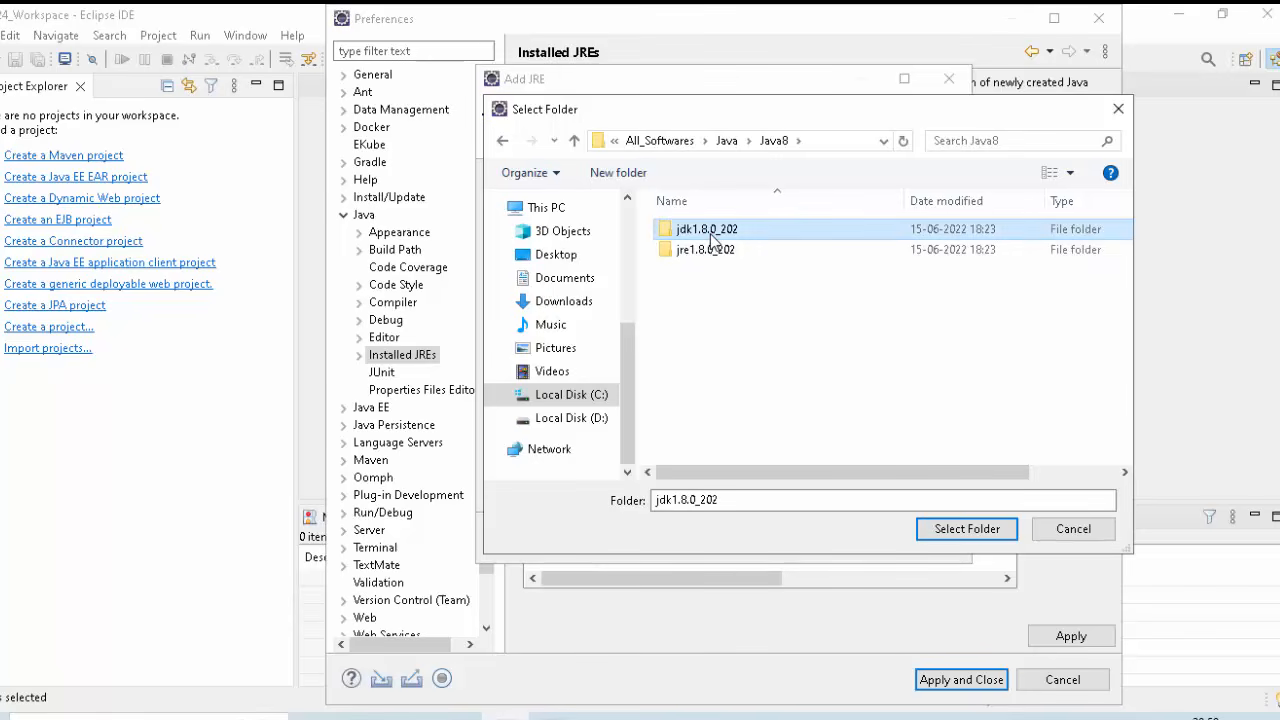
left_click(961, 531)
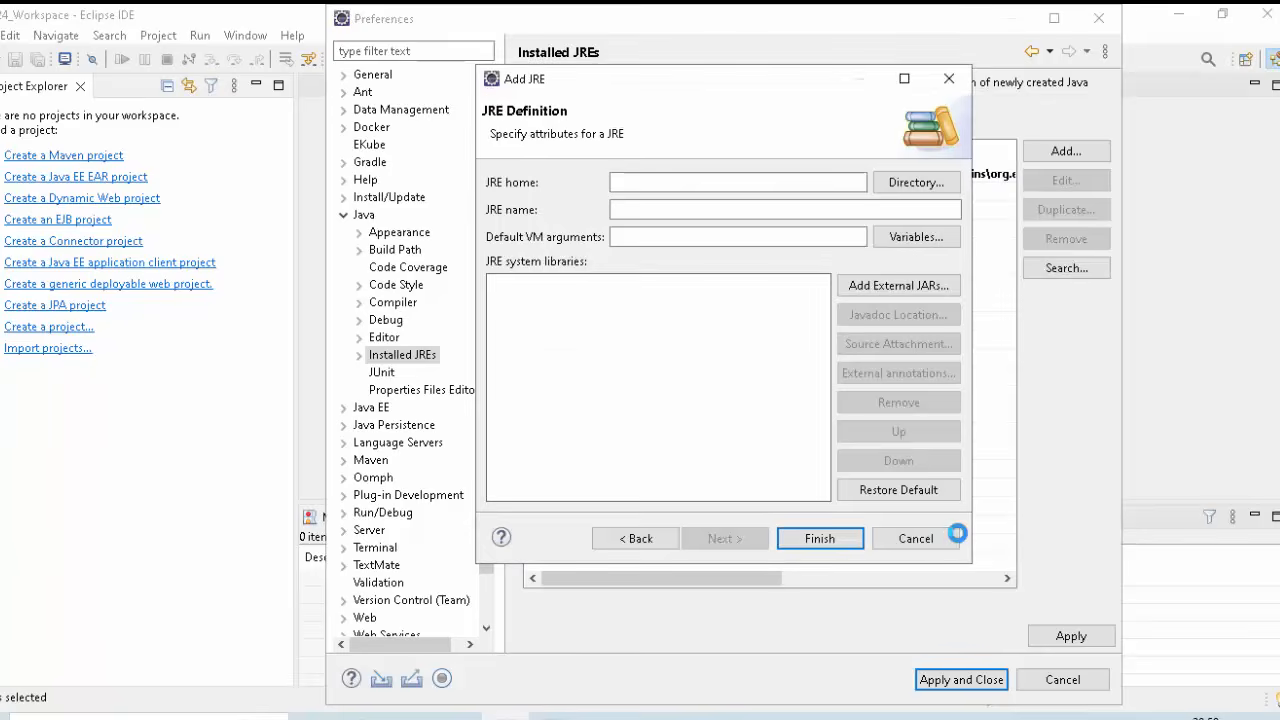
left_click(649, 235)
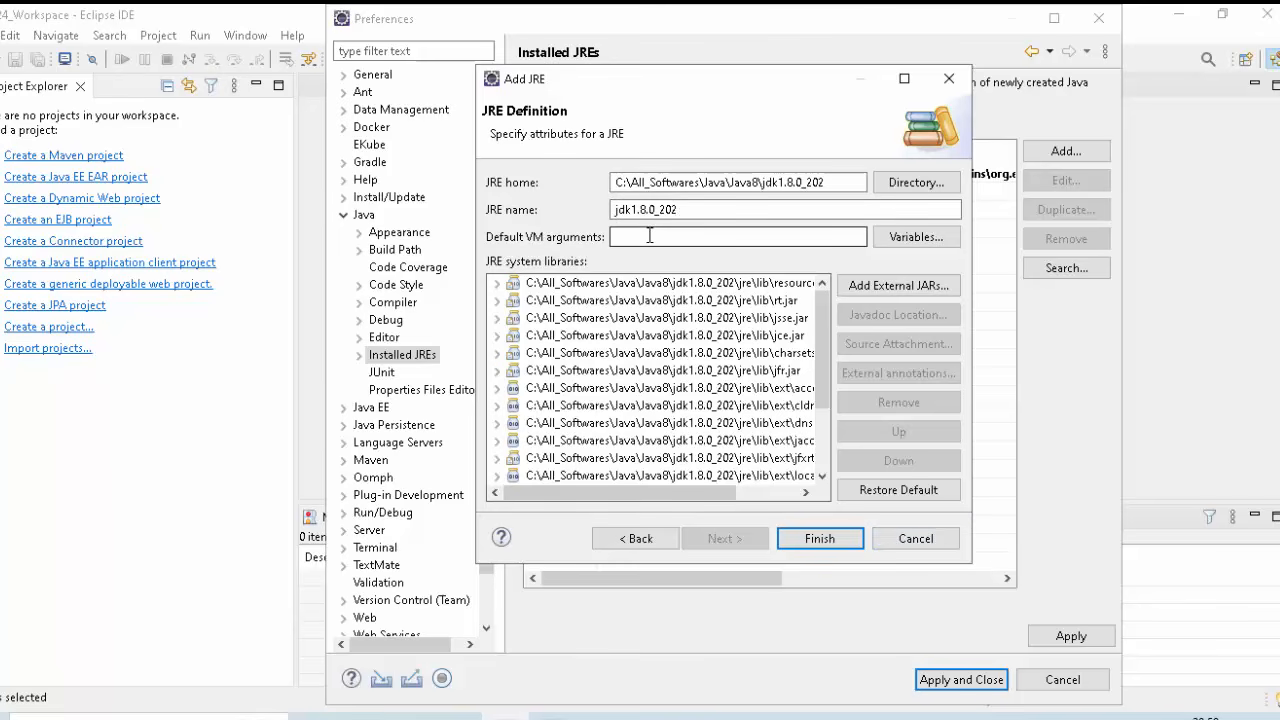
left_click(836, 540)
Step: Make jdk1.8.0_202 the workspace's default JRE and apply the preferences
left_click(536, 192)
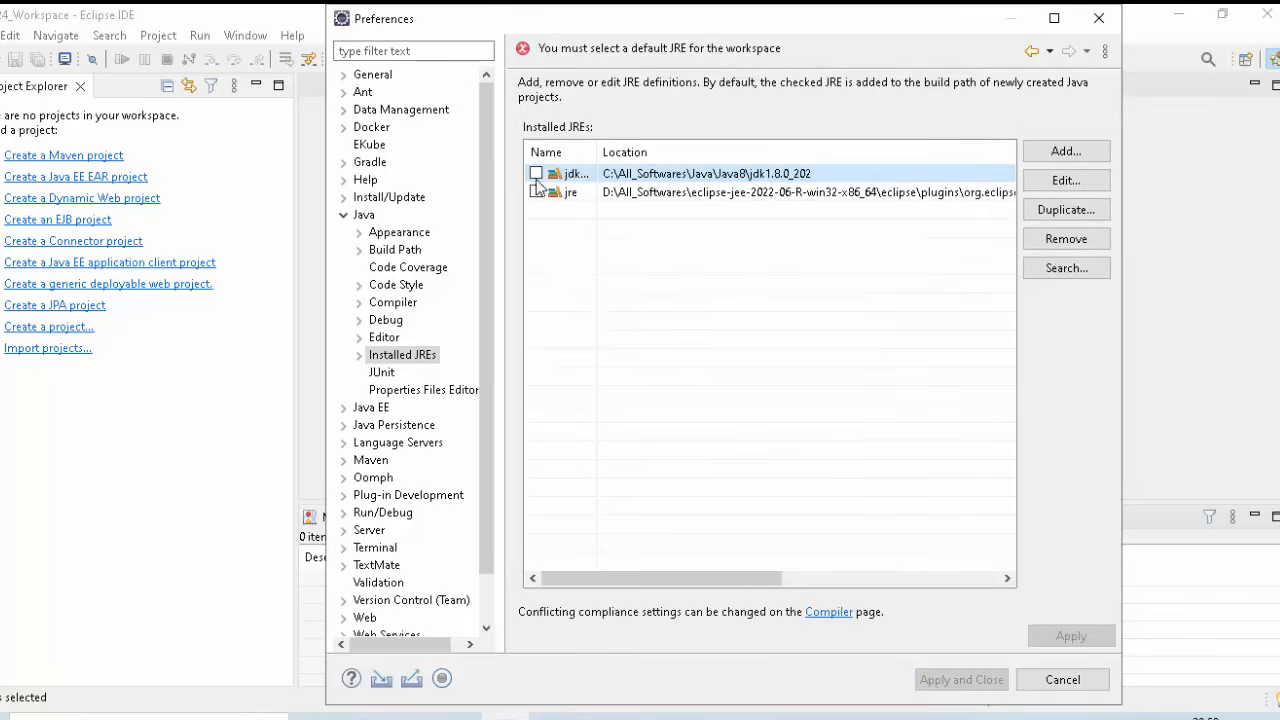
left_click(536, 174)
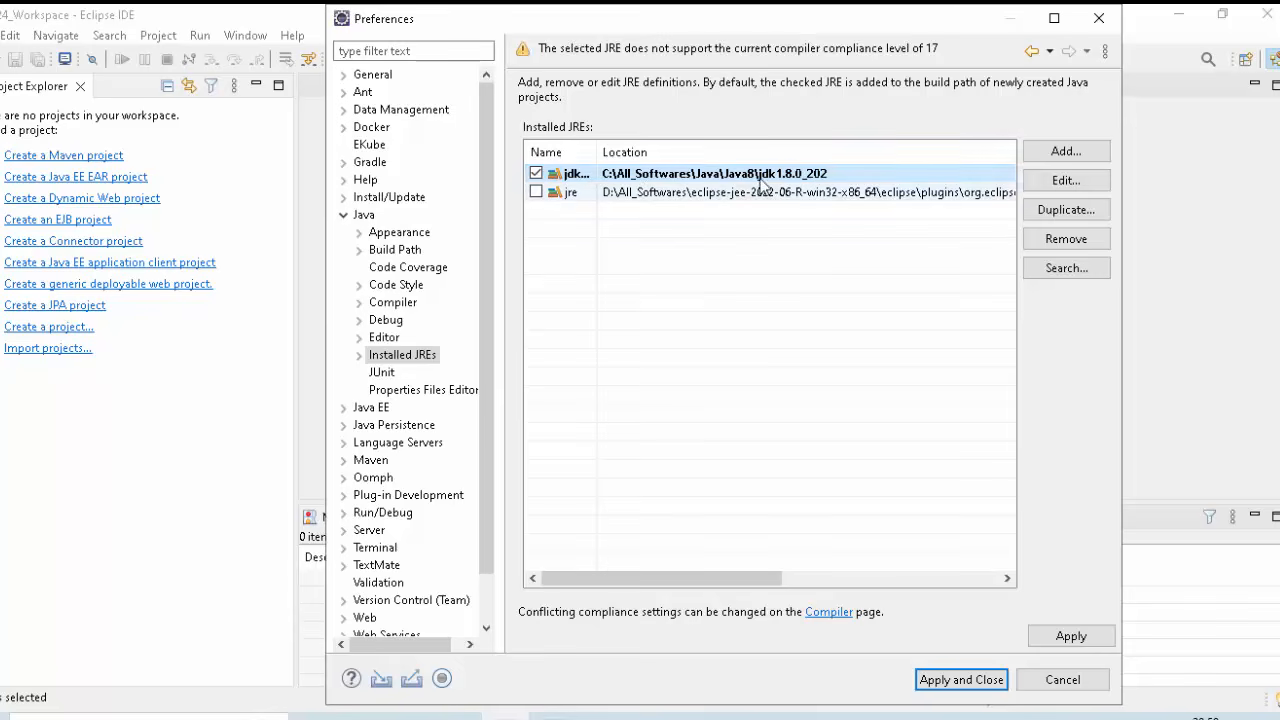
left_click(1069, 635)
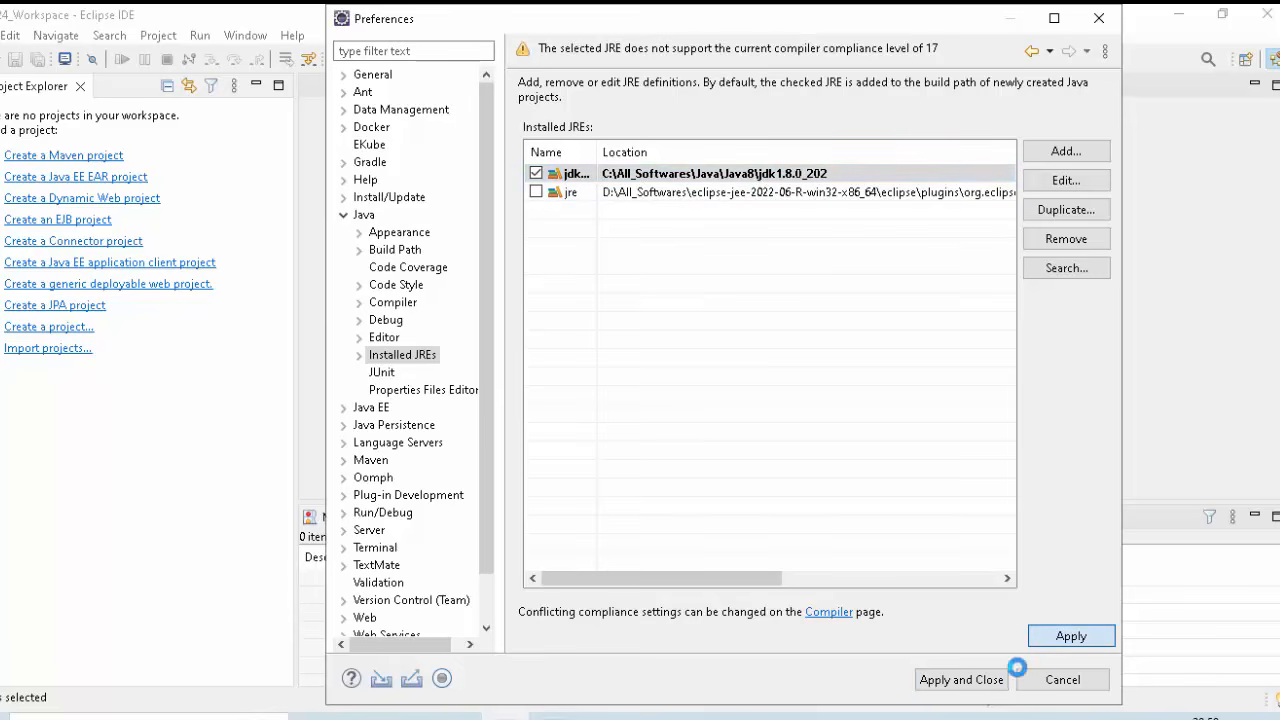
left_click(958, 682)
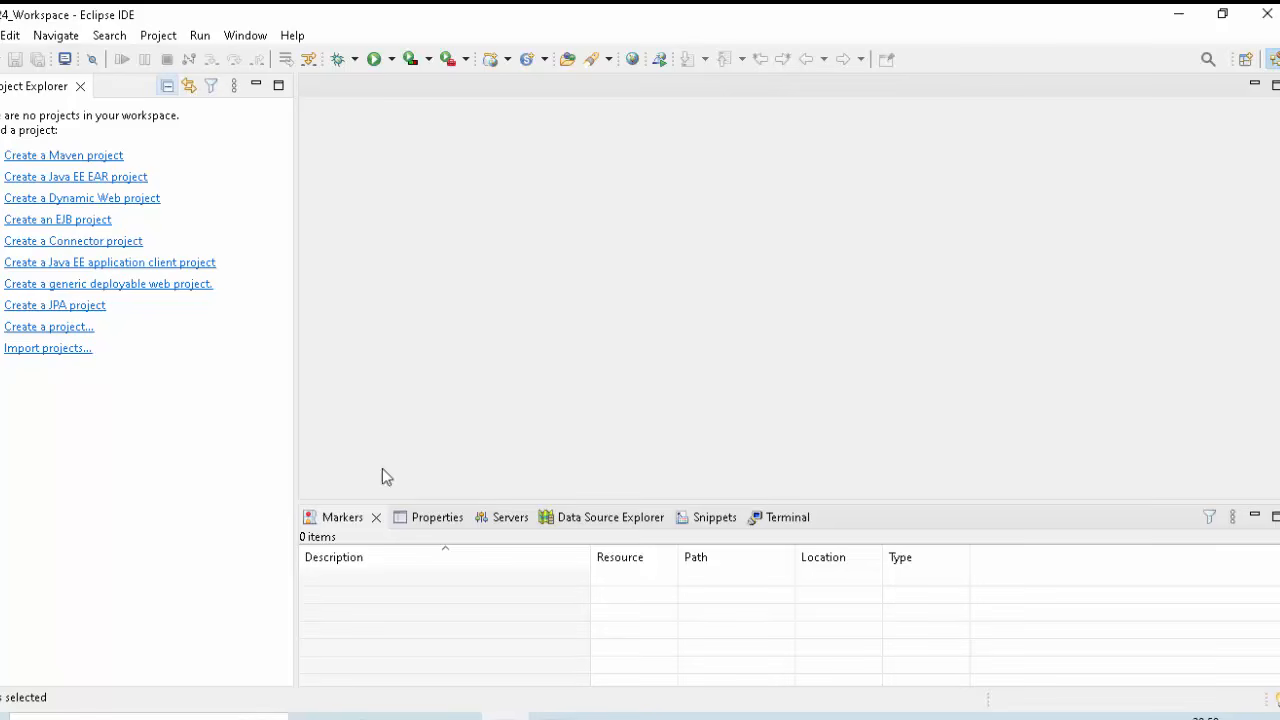
Step: Set the Java compiler compliance level to 1.8 in the preferences and apply the change
left_click(242, 38)
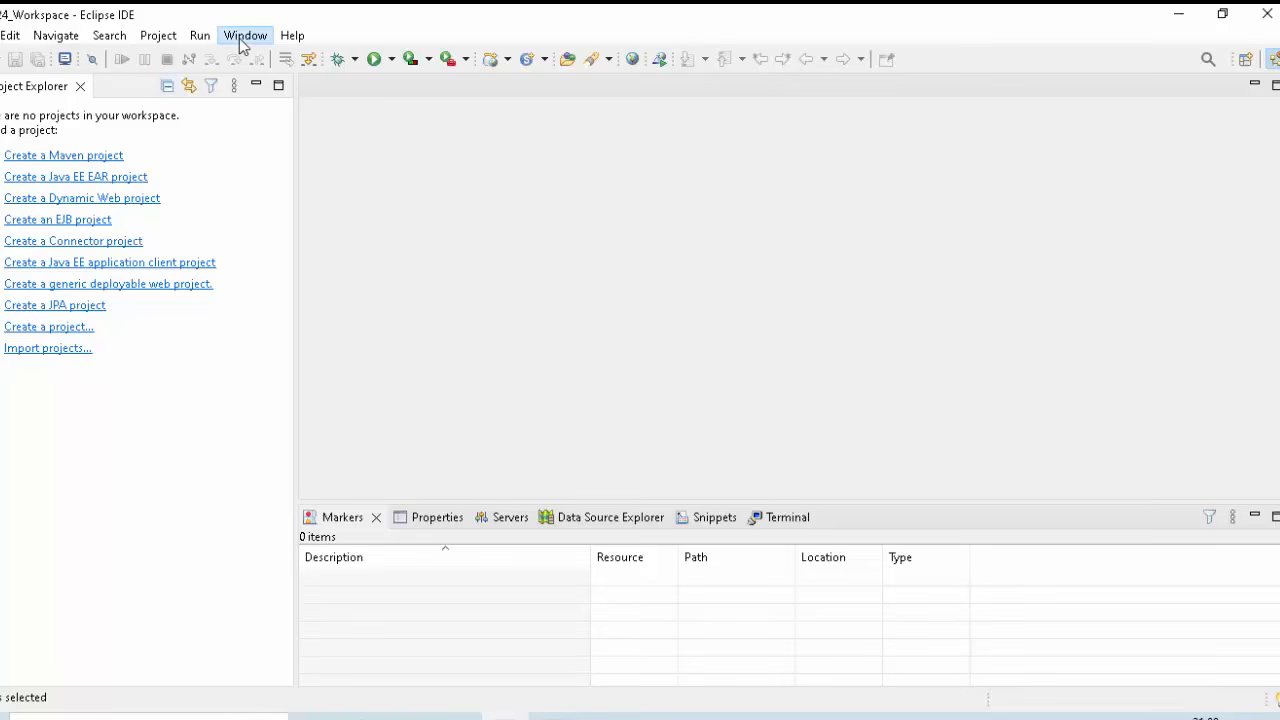
left_click(286, 256)
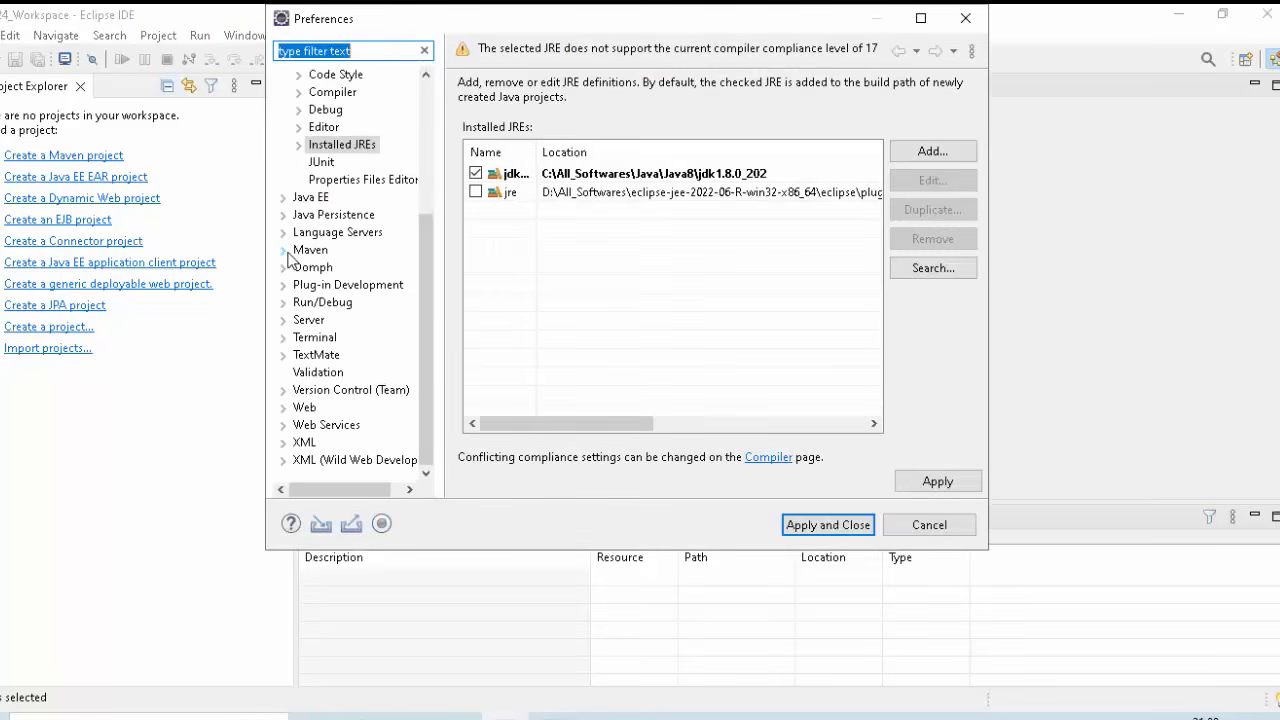
scroll(305, 210, "up", 2)
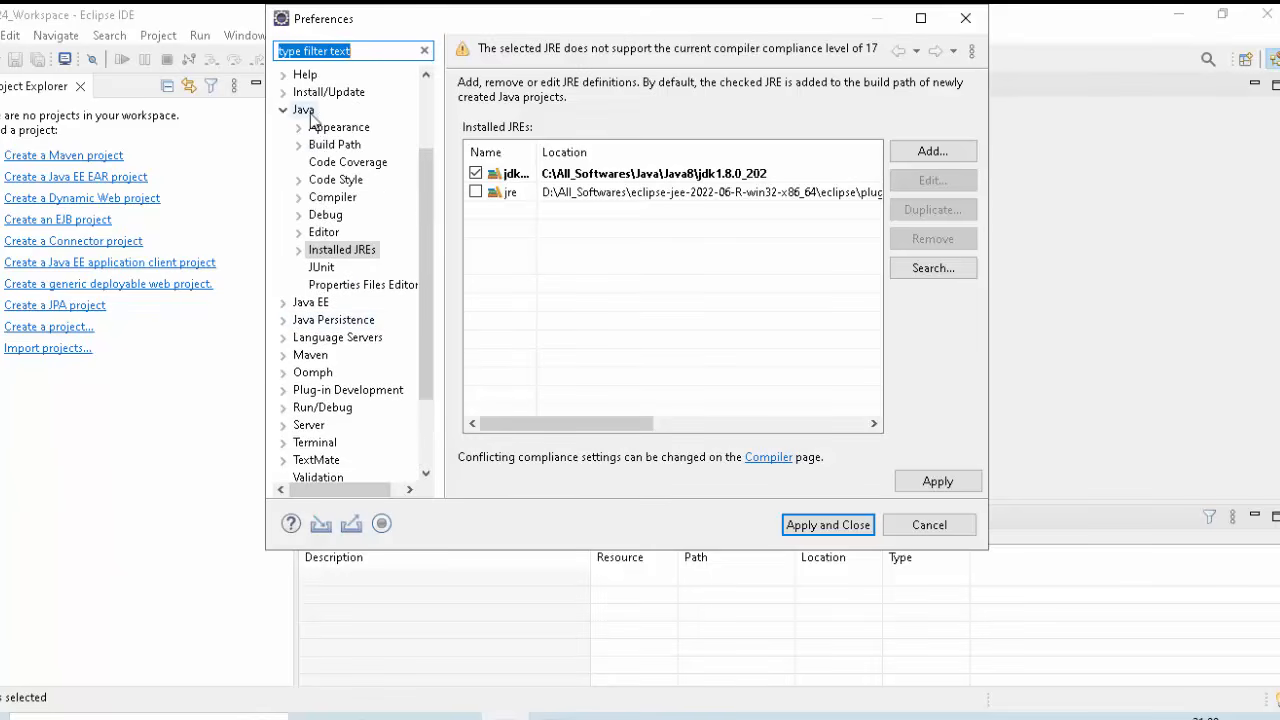
left_click(316, 200)
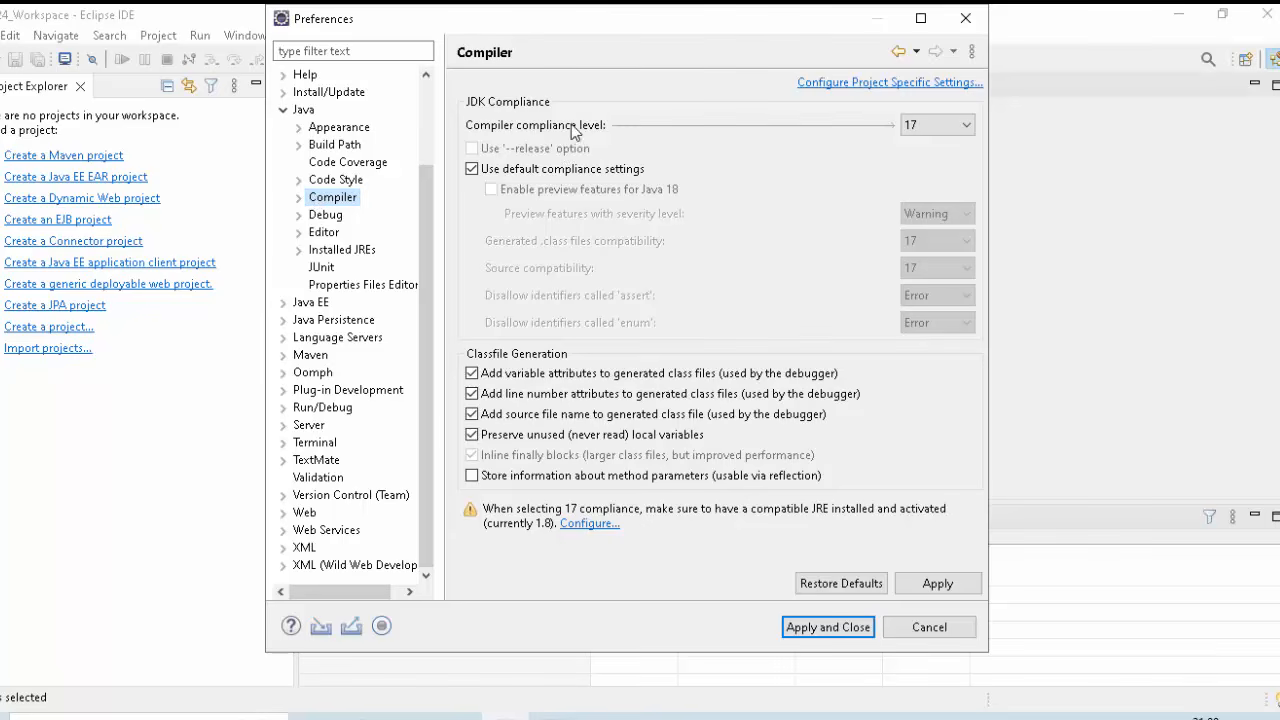
left_click(936, 124)
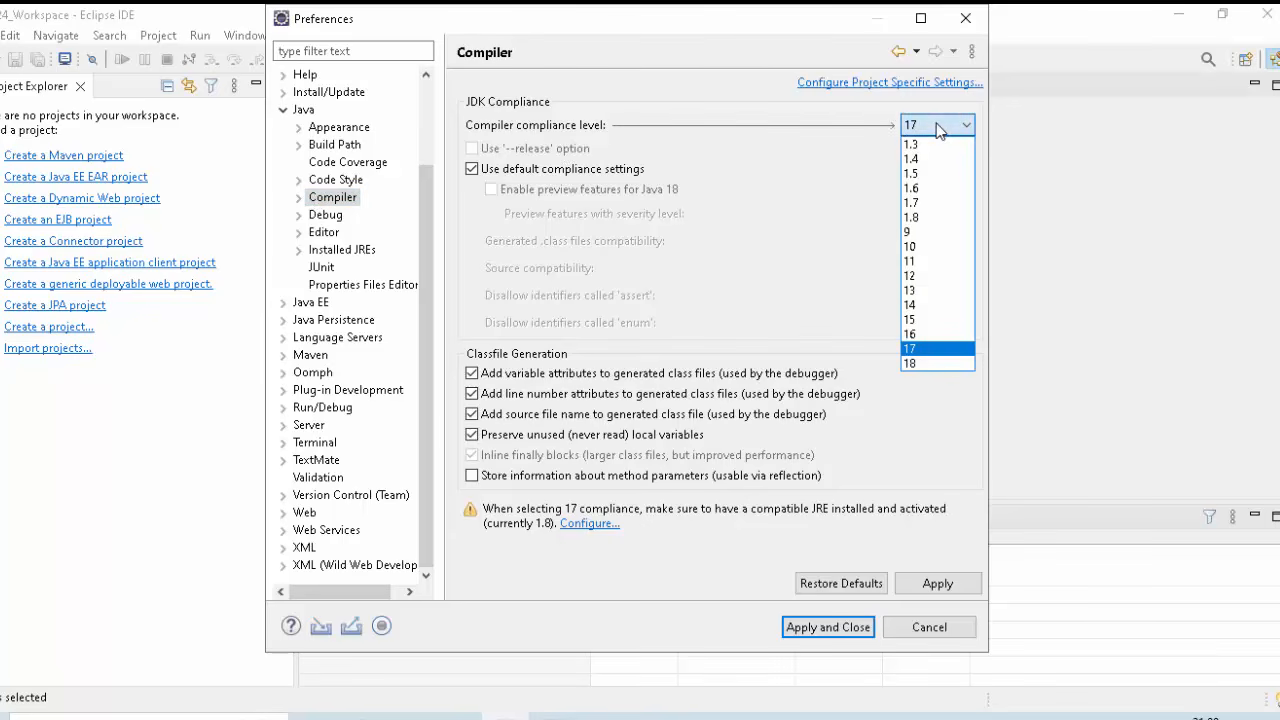
left_click(931, 217)
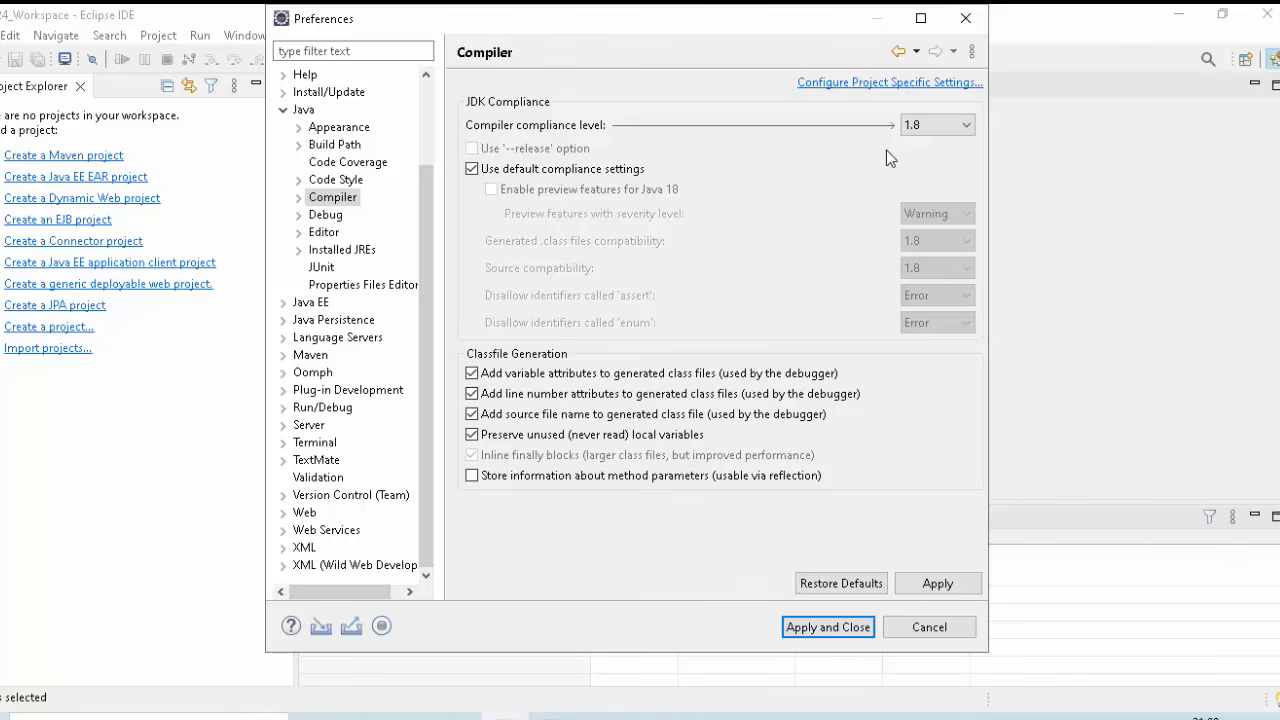
left_click(845, 630)
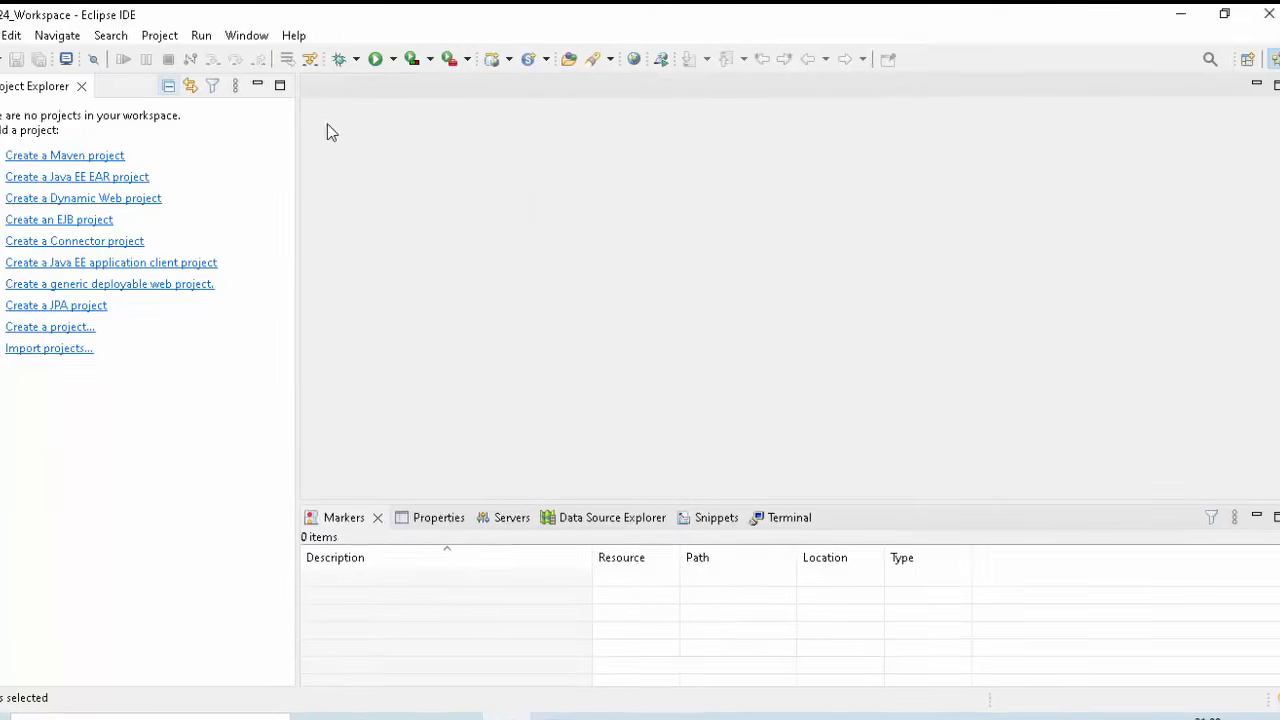
Step: Filter the preferences for "maven" and open the Maven Installations page
left_click(260, 36)
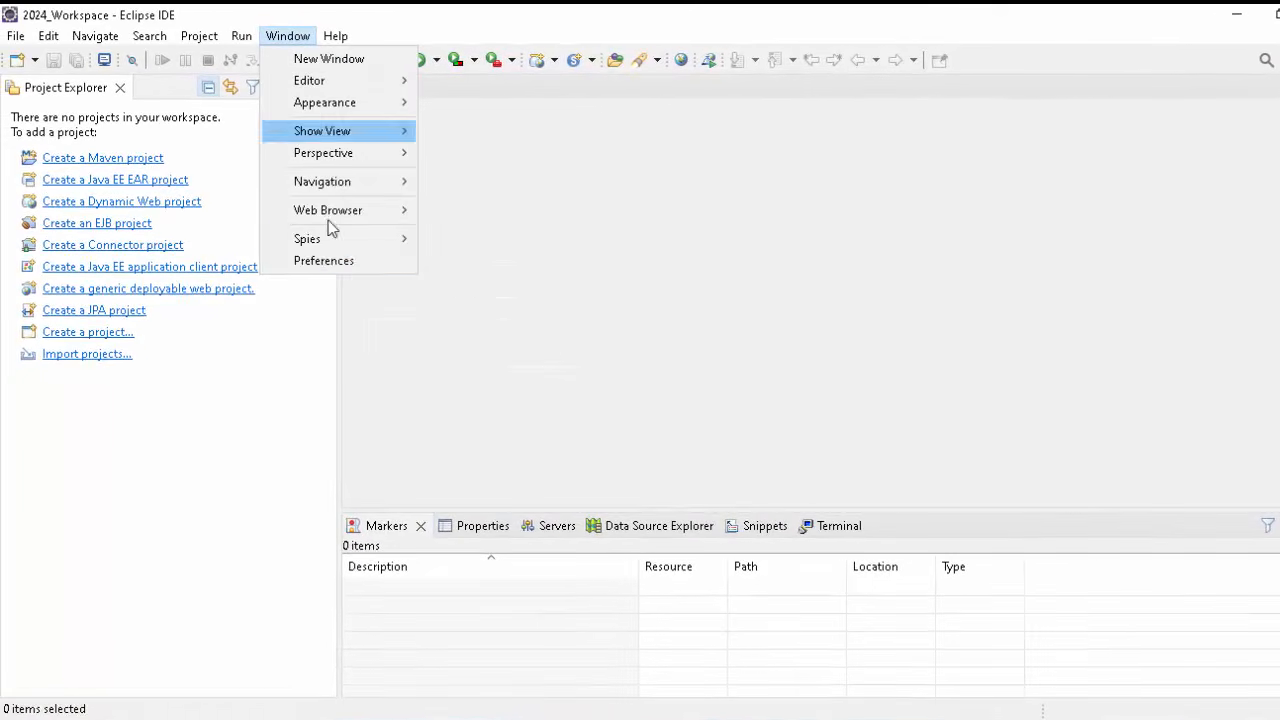
left_click(333, 262)
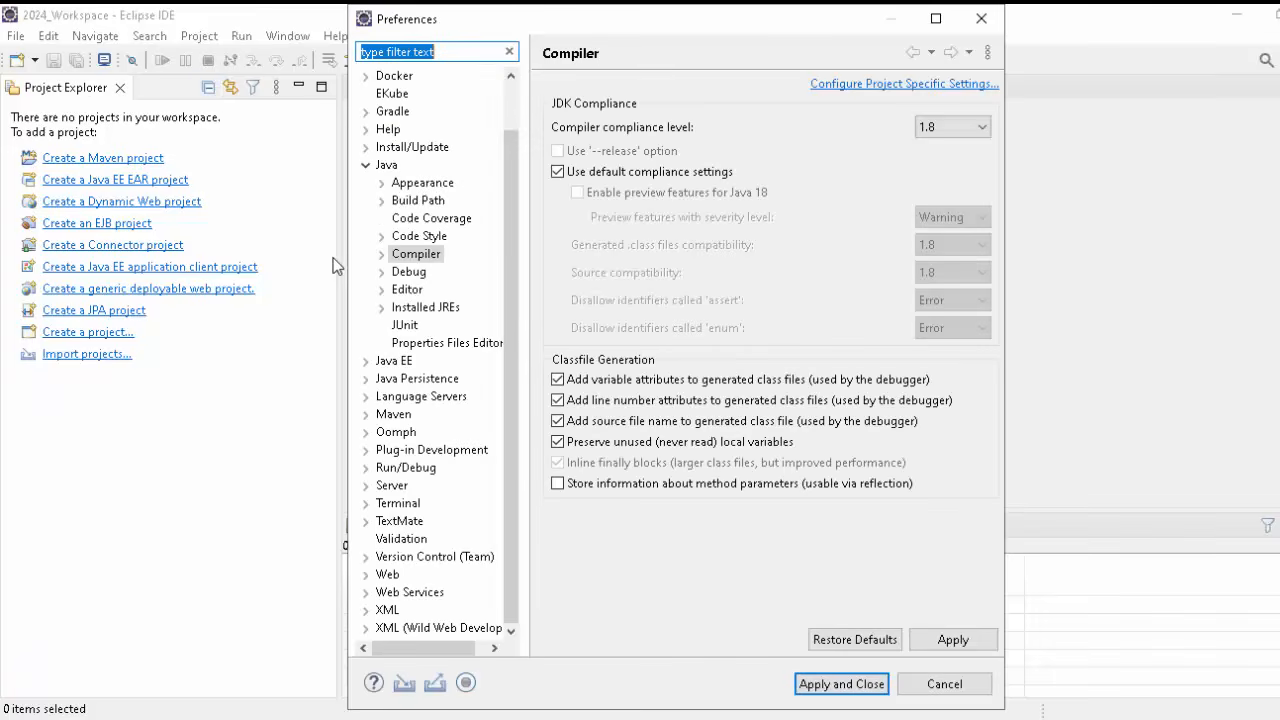
left_click(366, 164)
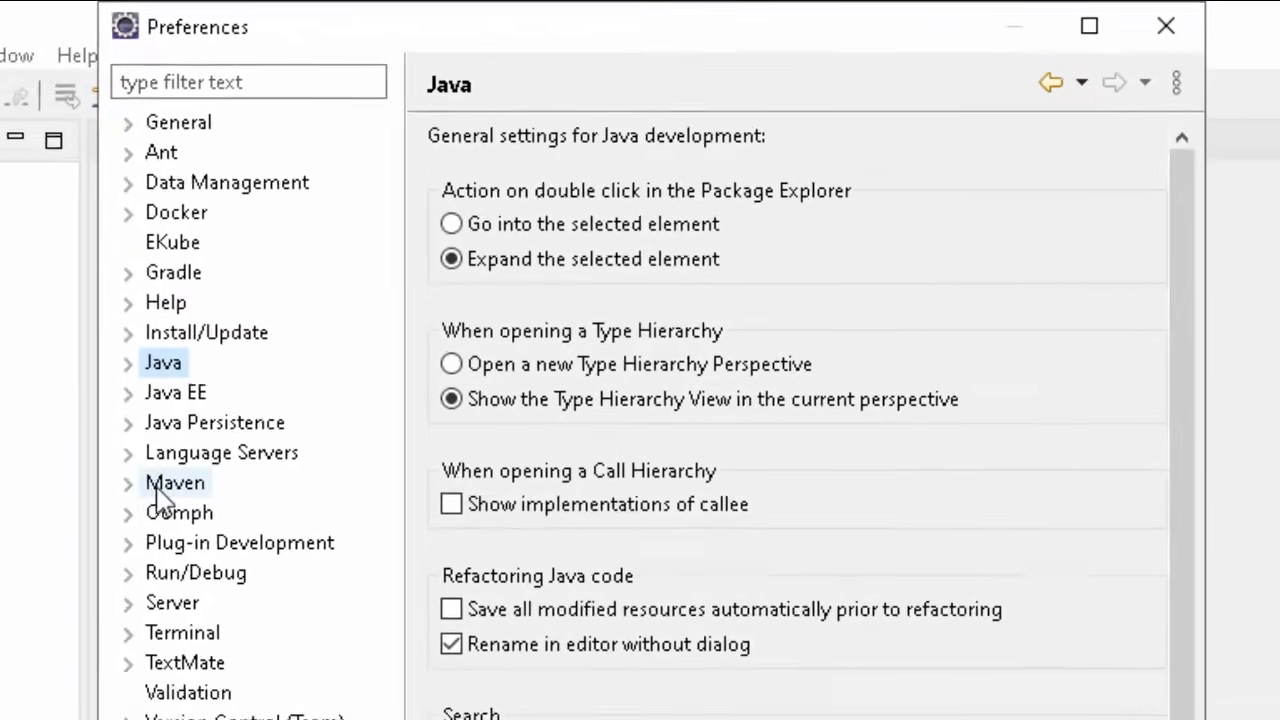
left_click(188, 86)
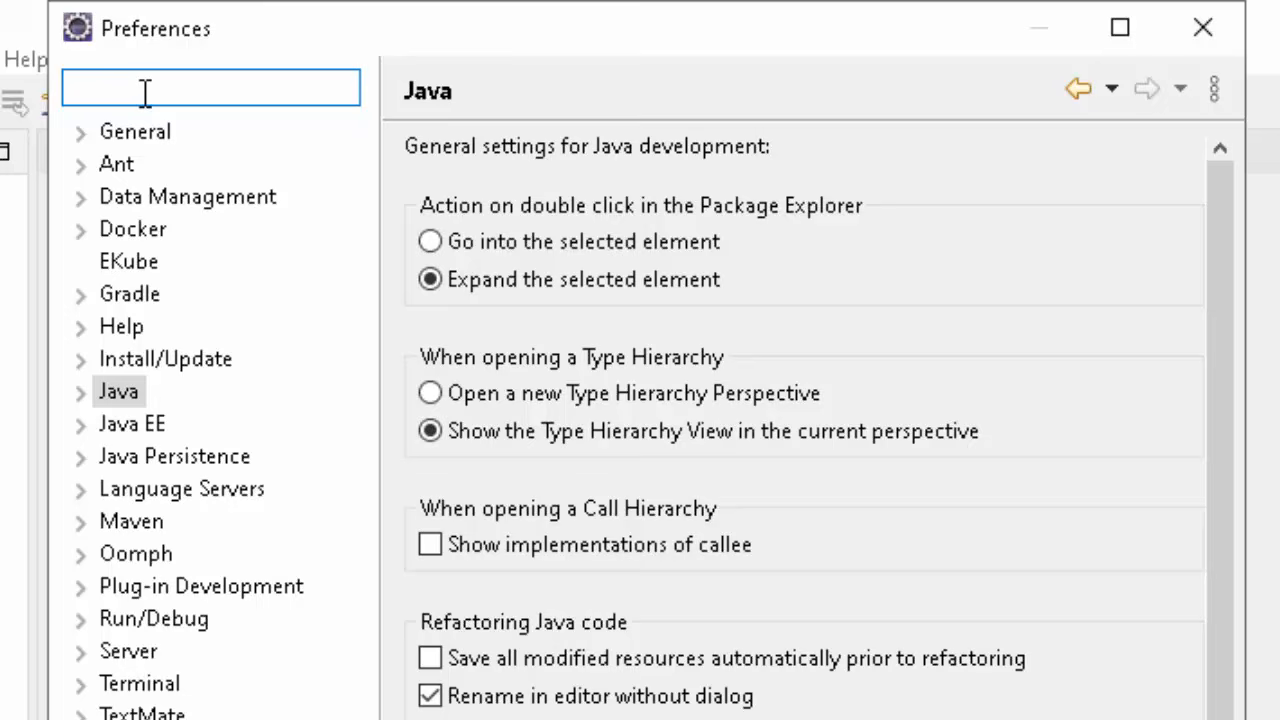
type("maven")
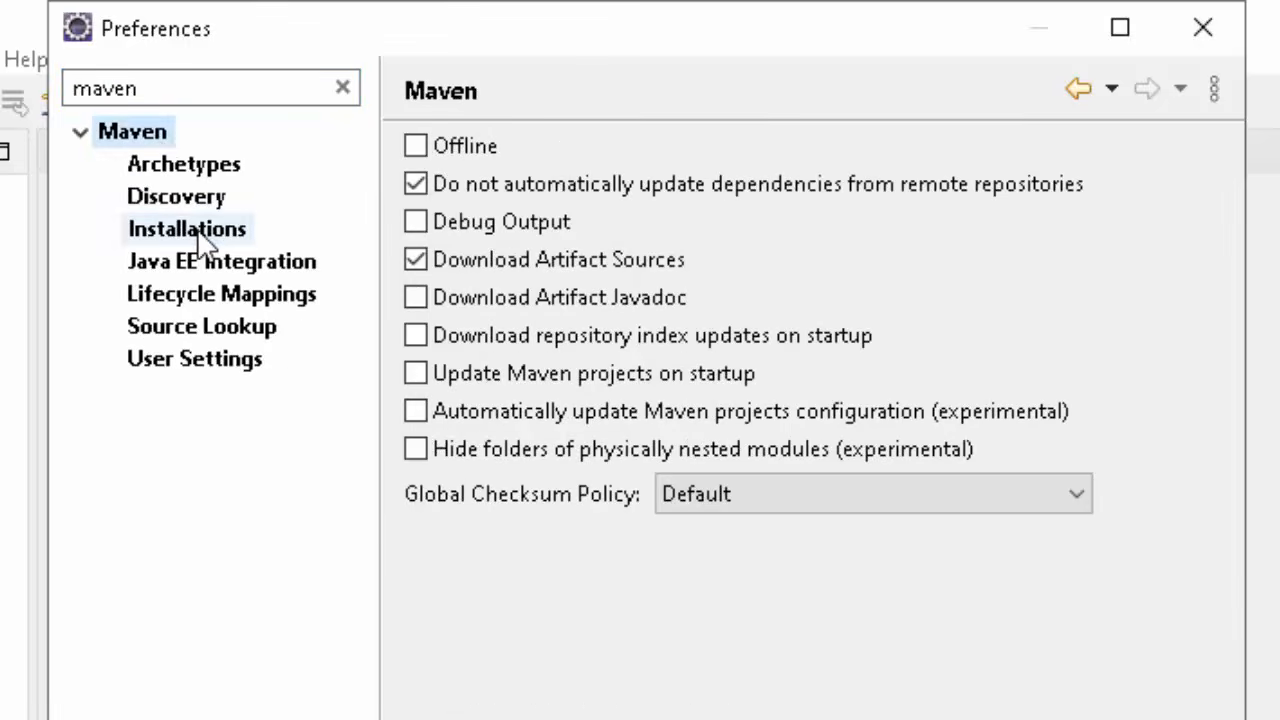
left_click(195, 229)
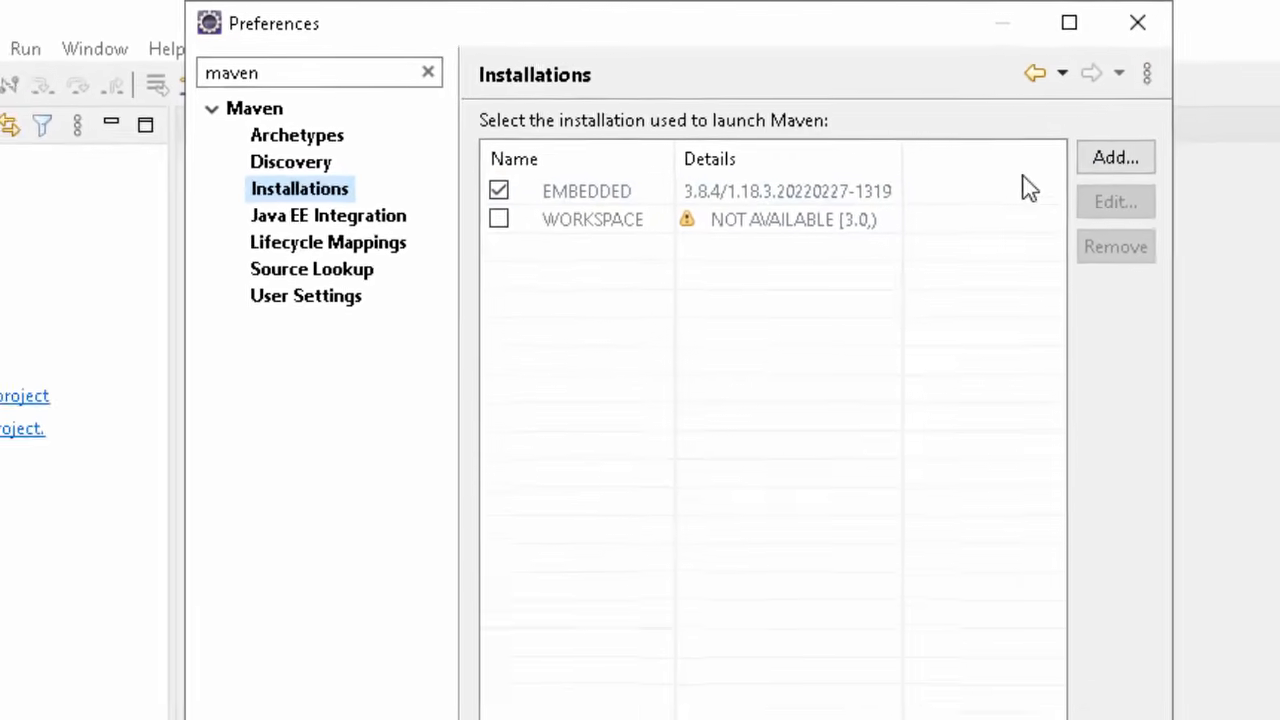
Step: Add D:\Maven_Setup\apache-maven-3.9.5 as an external Maven installation, make it the active one and apply the preferences
left_click(1105, 163)
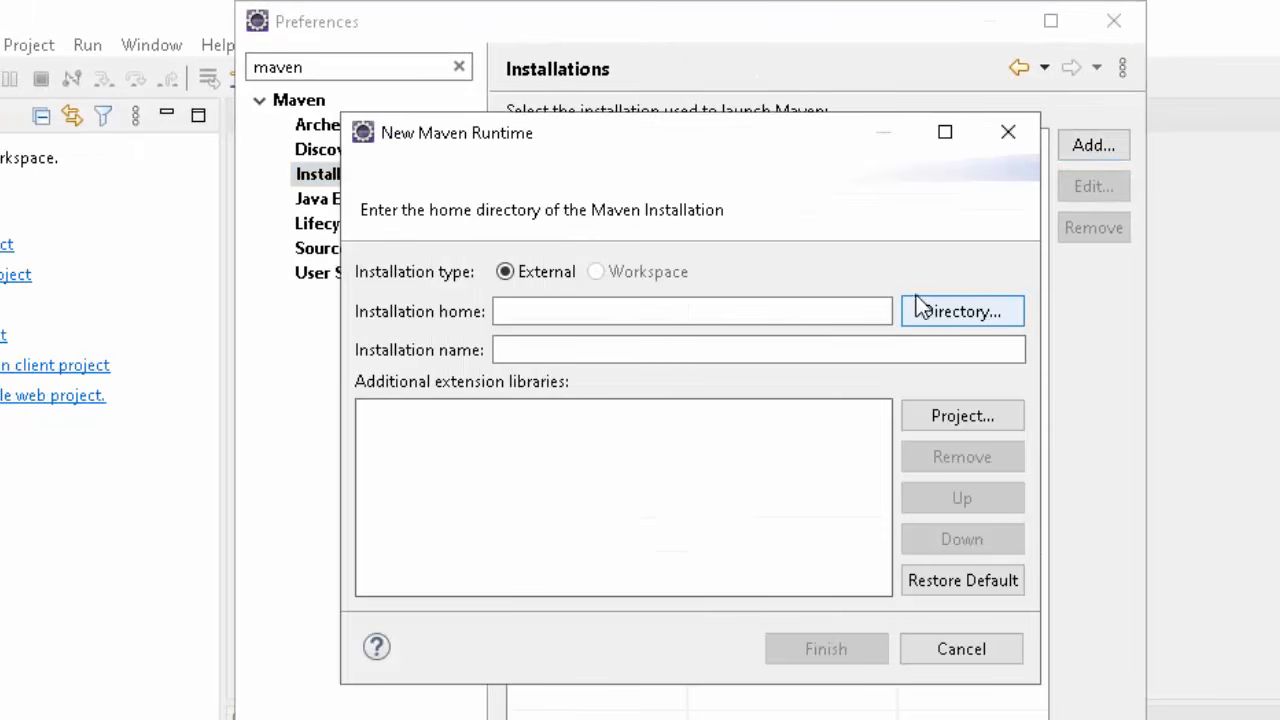
left_click(961, 314)
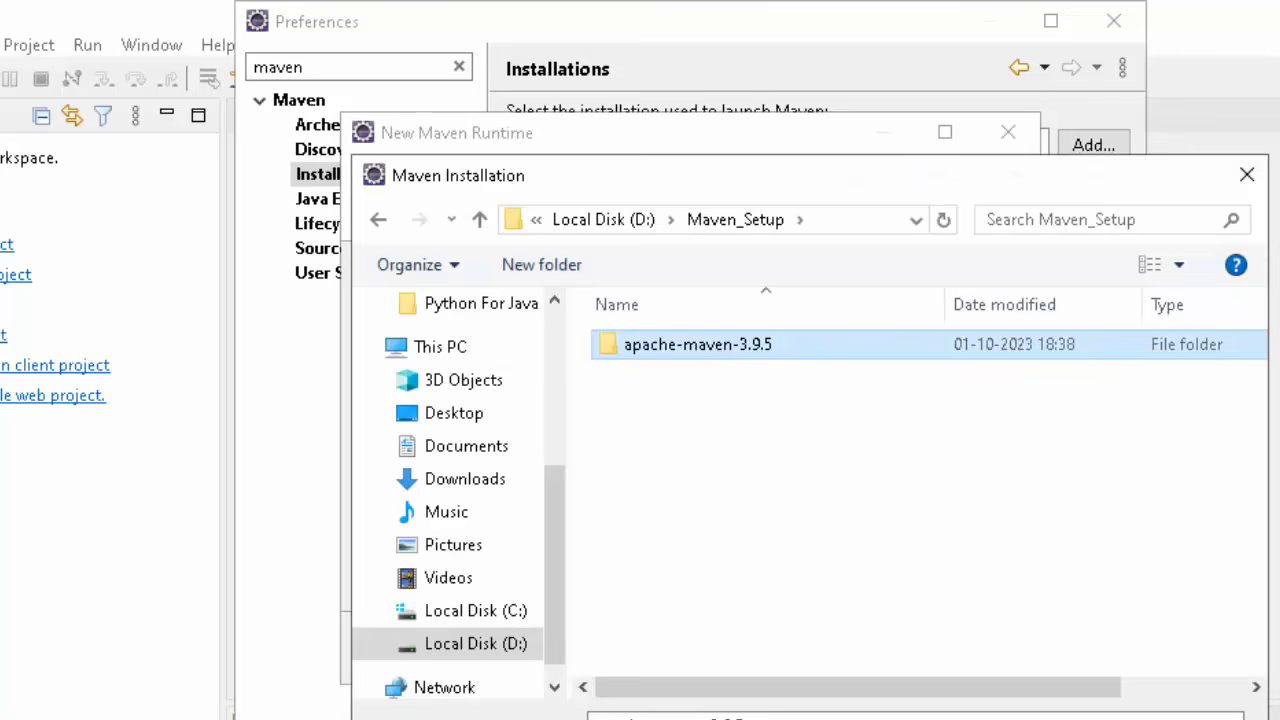
left_click(1058, 719)
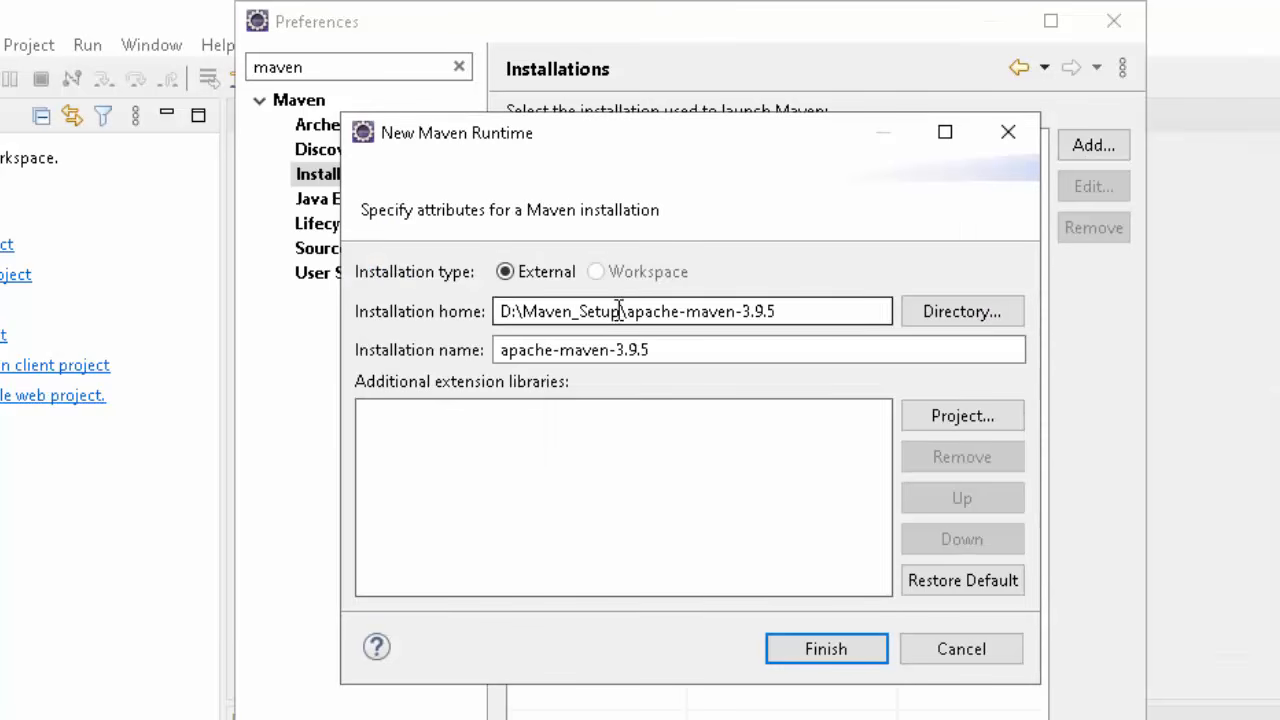
left_click(810, 651)
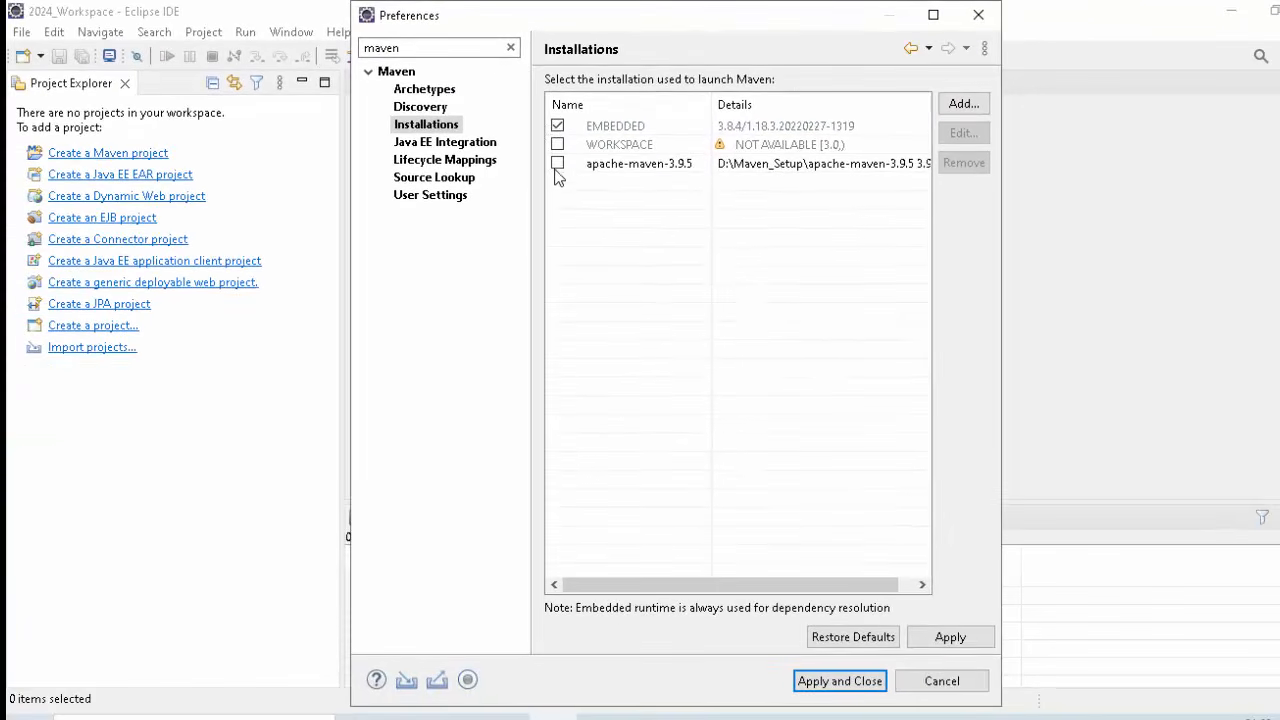
left_click(557, 163)
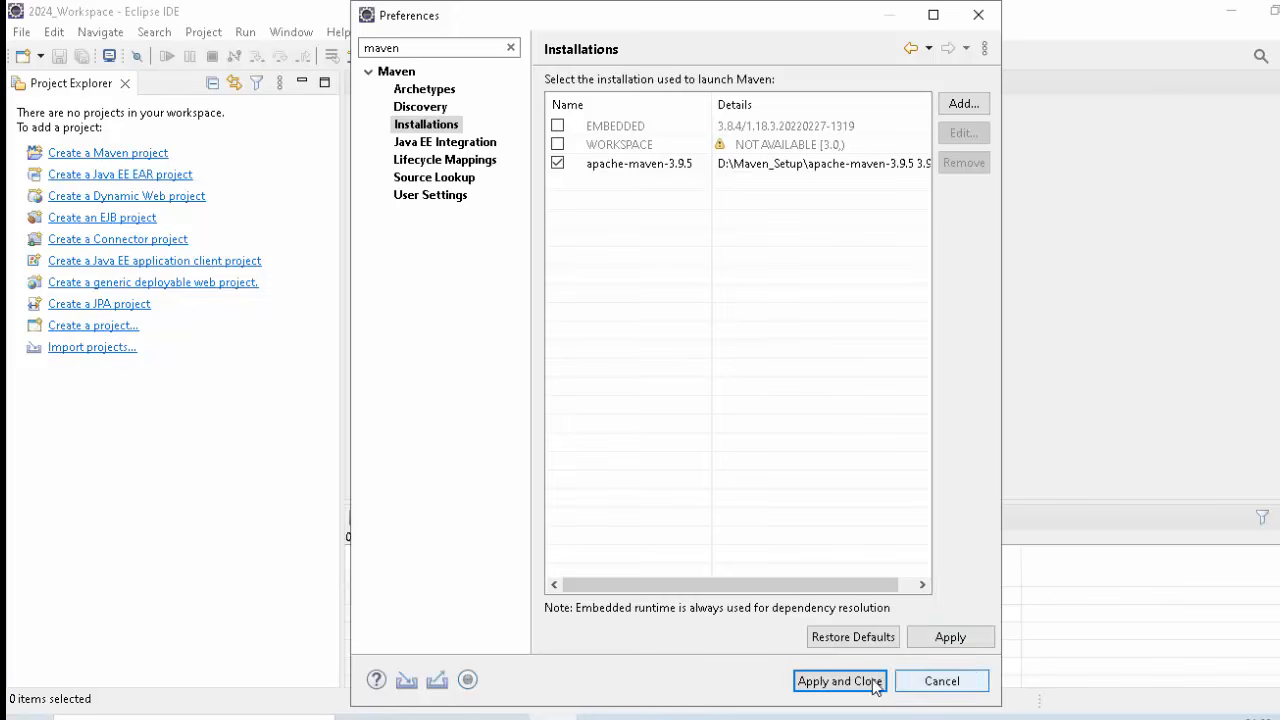
left_click(823, 677)
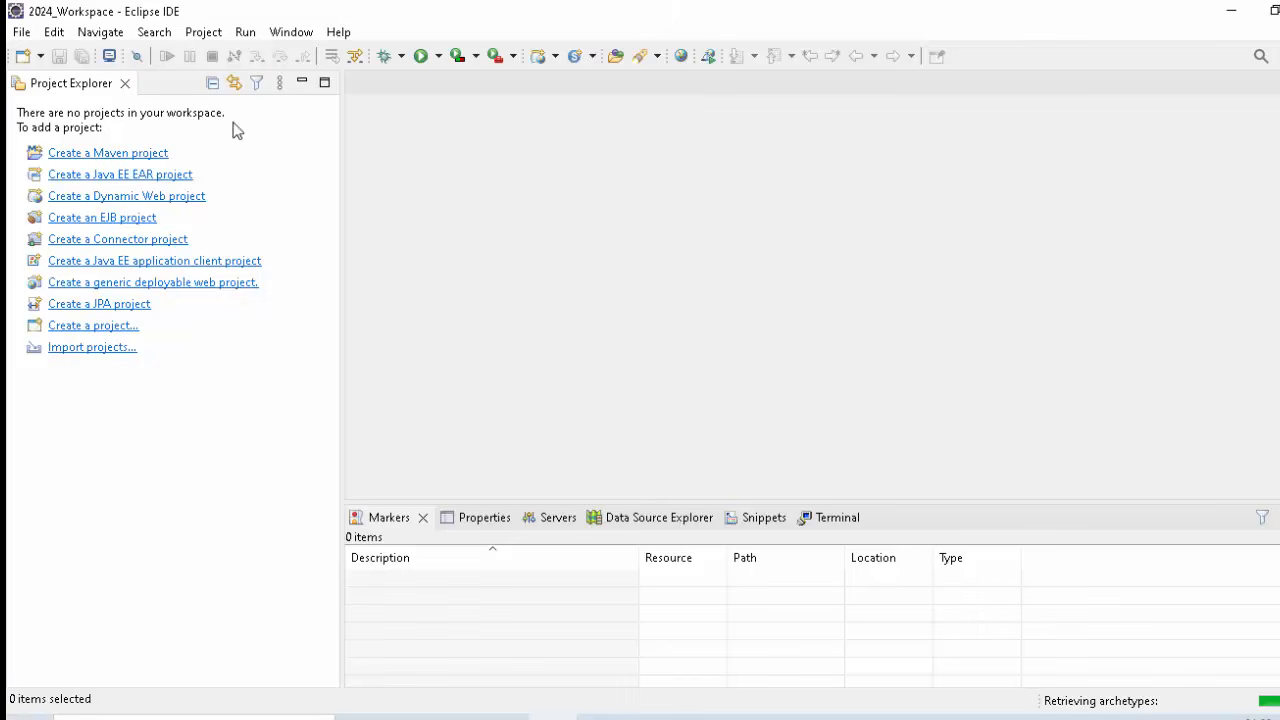
Step: Start a new Maven Project from the wizards filtered by "maven", keeping the default workspace location, and proceed to archetype selection
left_click(20, 37)
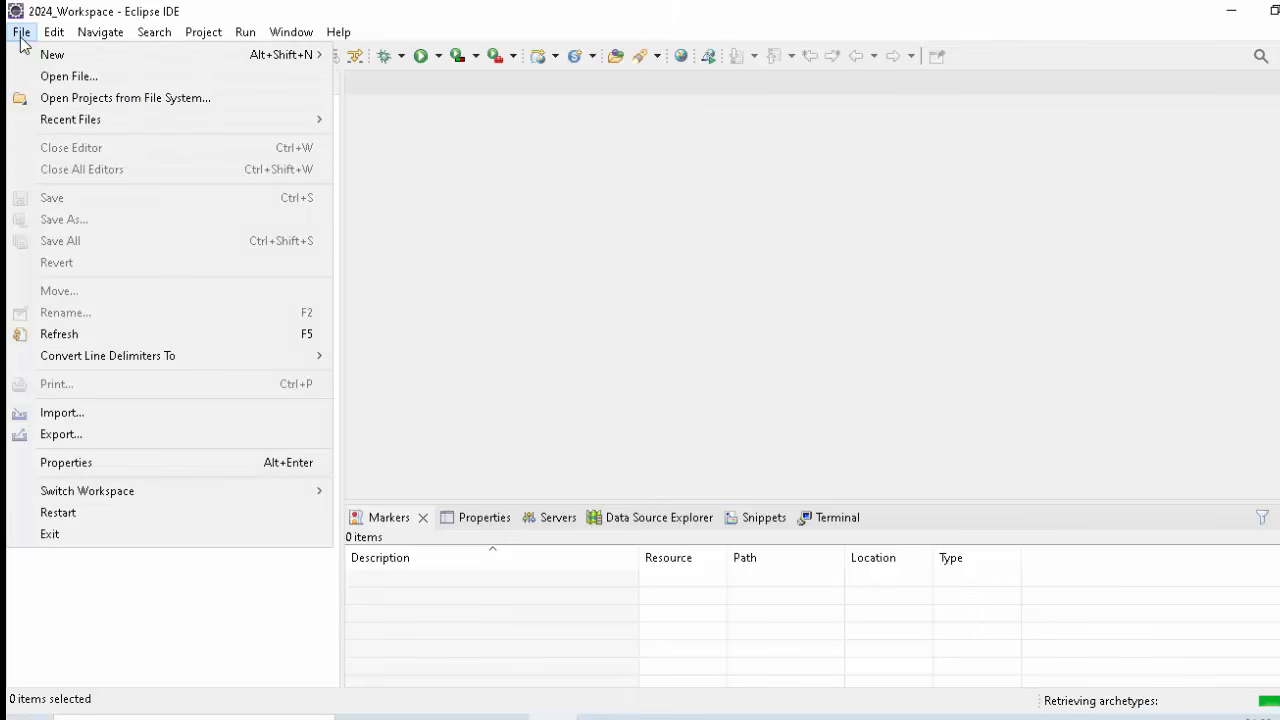
mouse_move(45, 54)
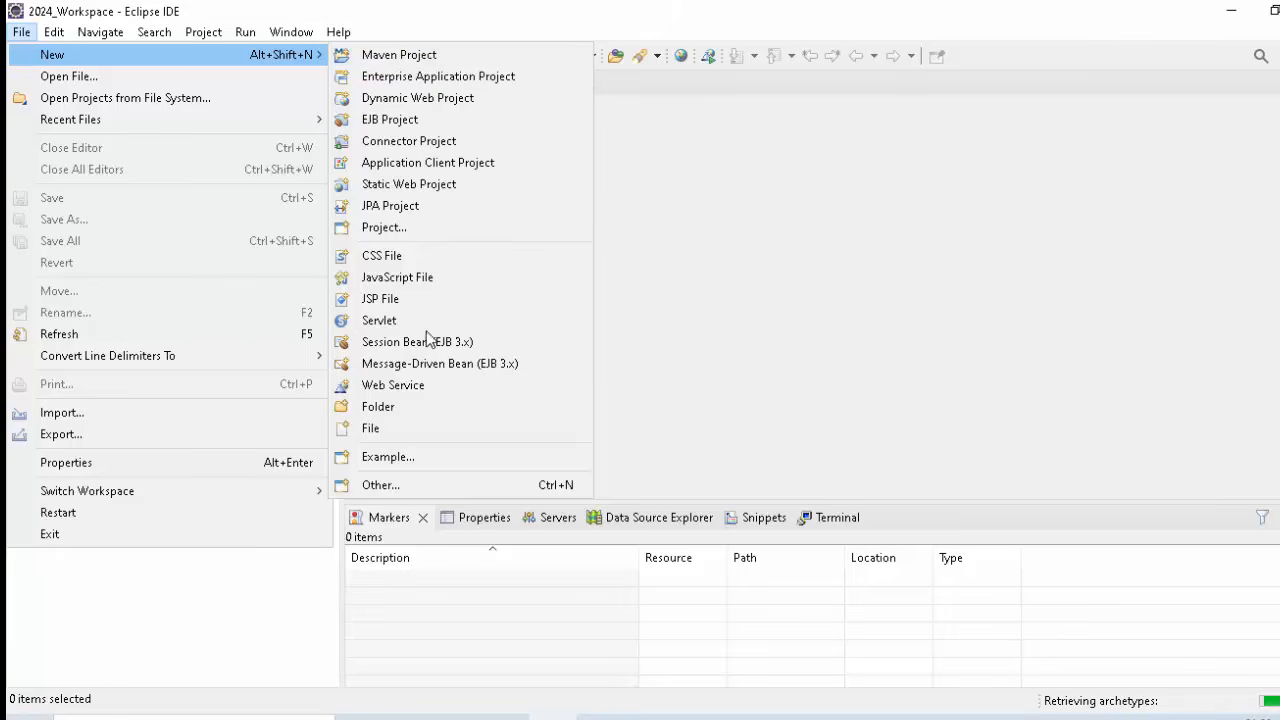
left_click(431, 483)
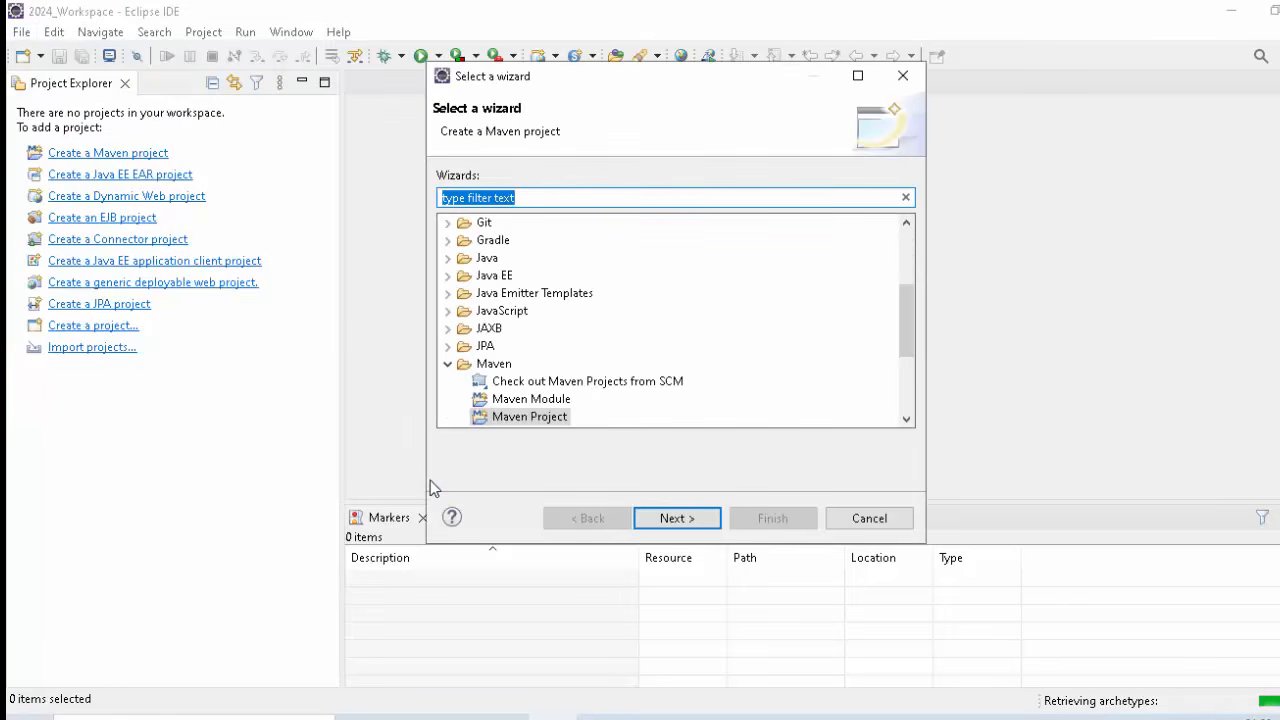
type("maven")
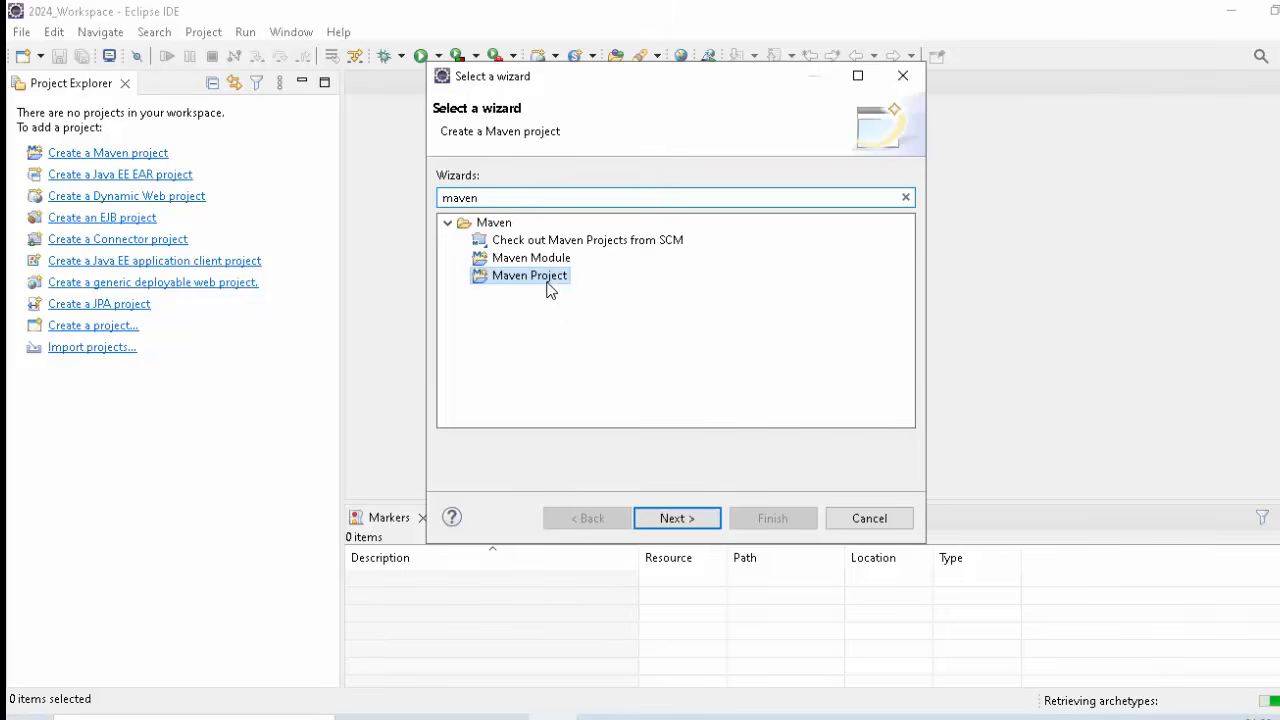
left_click(547, 283)
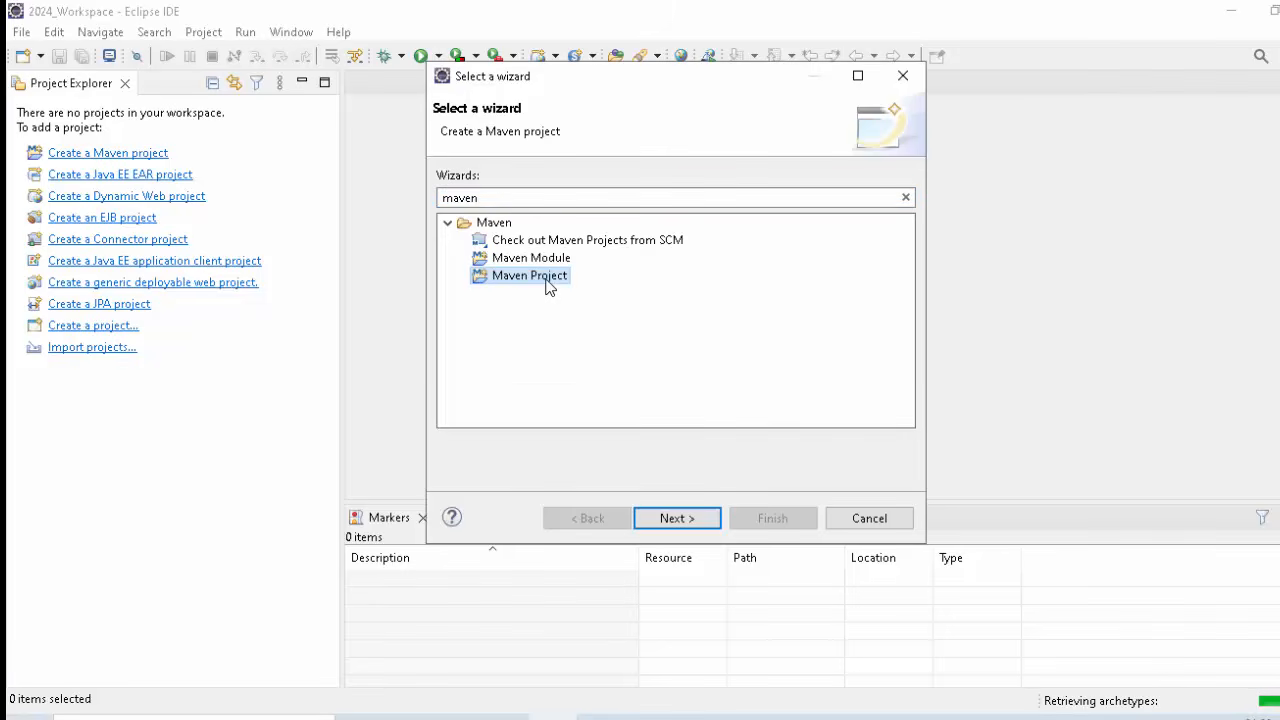
left_click(674, 518)
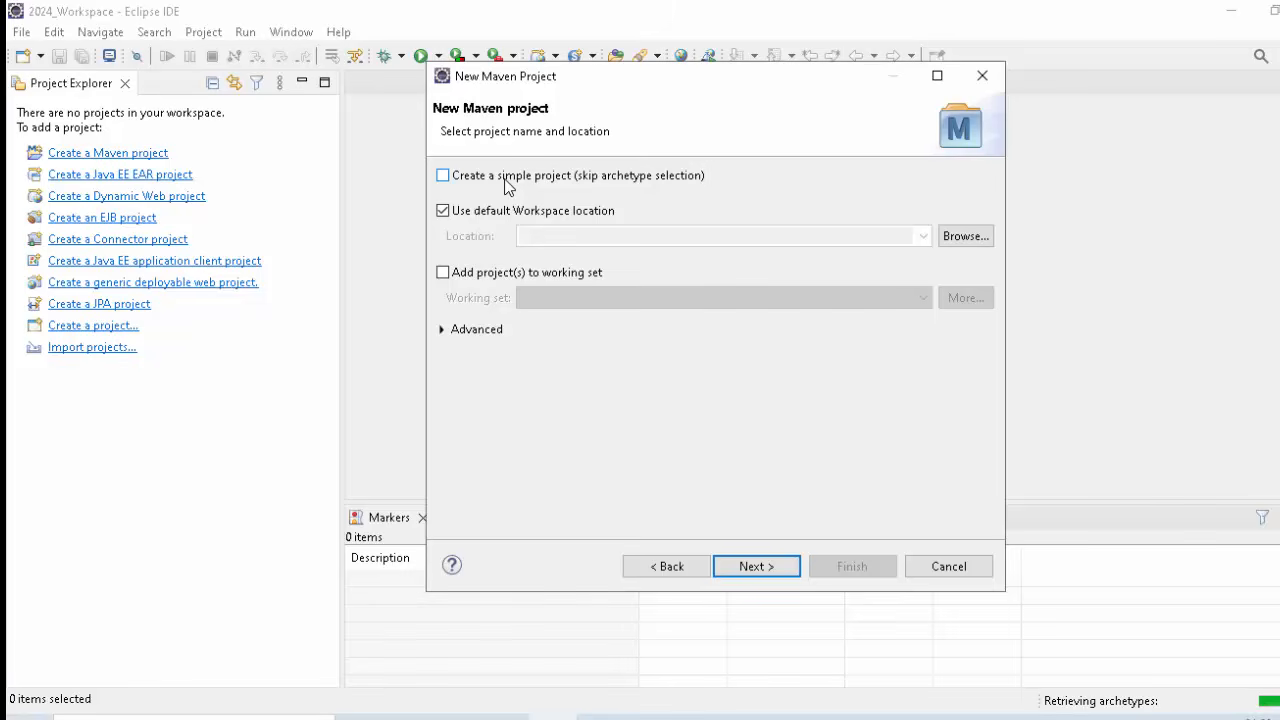
left_click(760, 567)
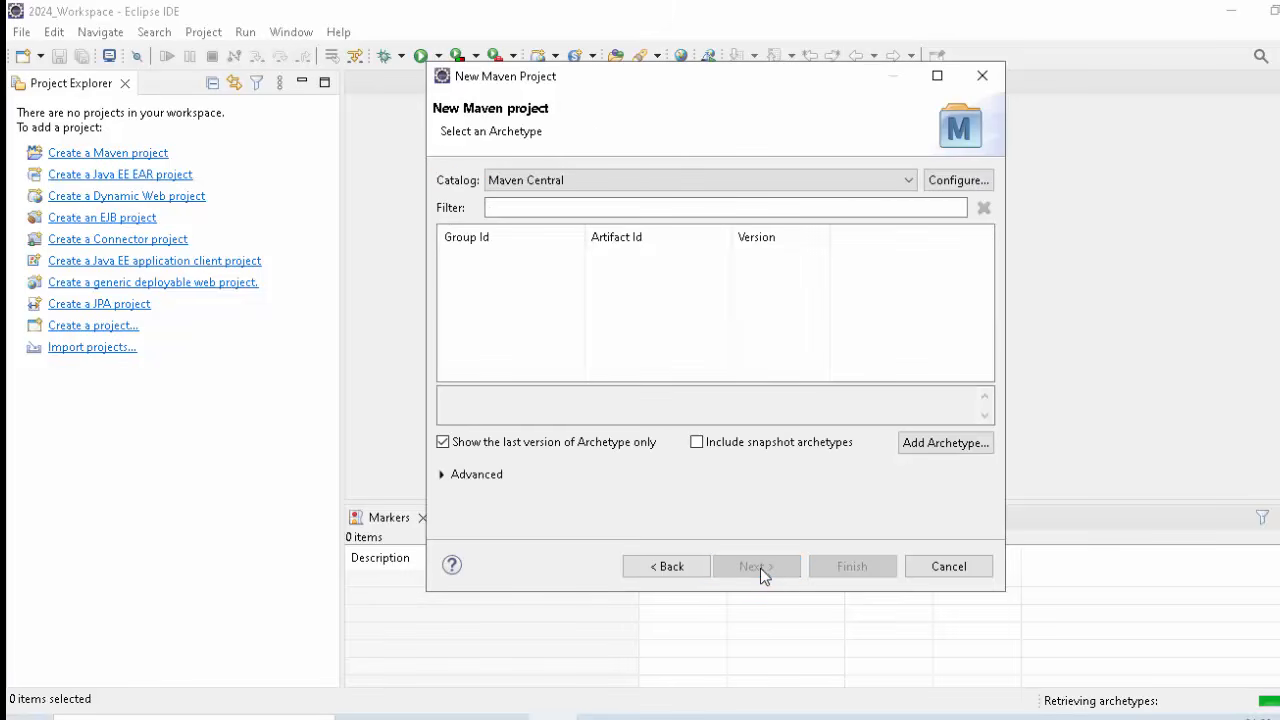
Step: Switch the archetype catalog to All Catalogs and back to Maven Central to reload the archetype list
left_click(515, 180)
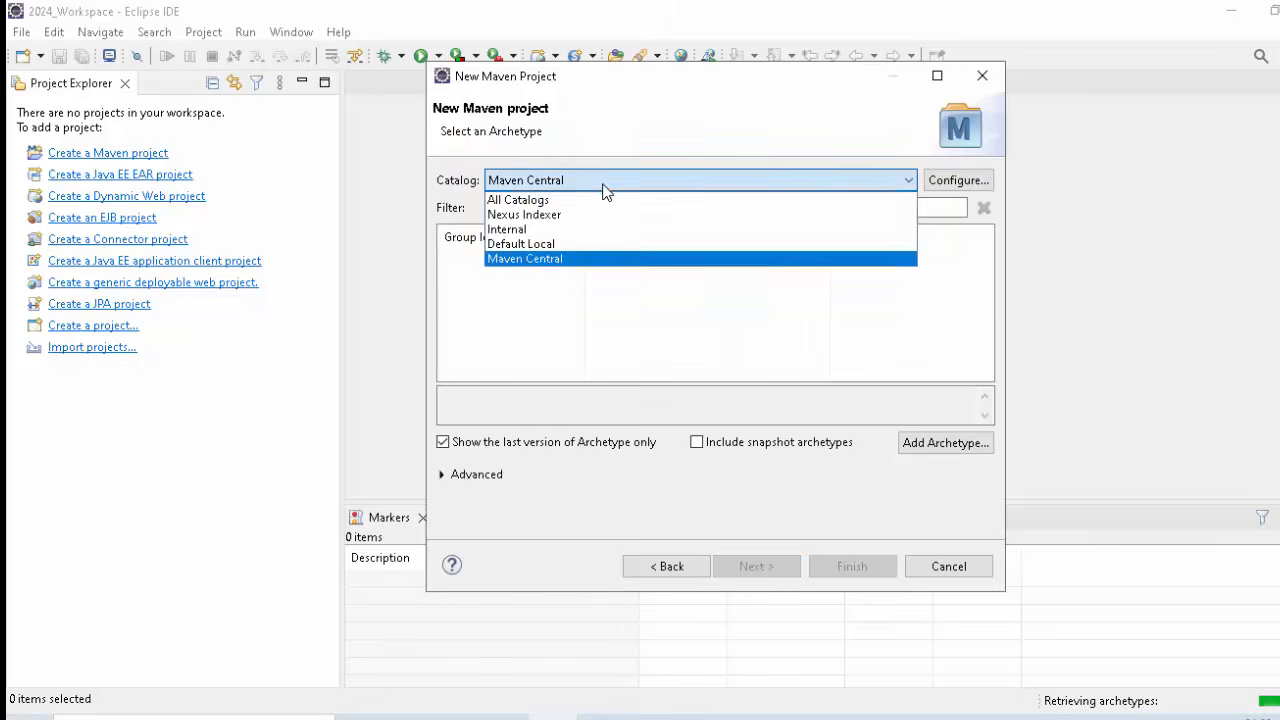
left_click(547, 201)
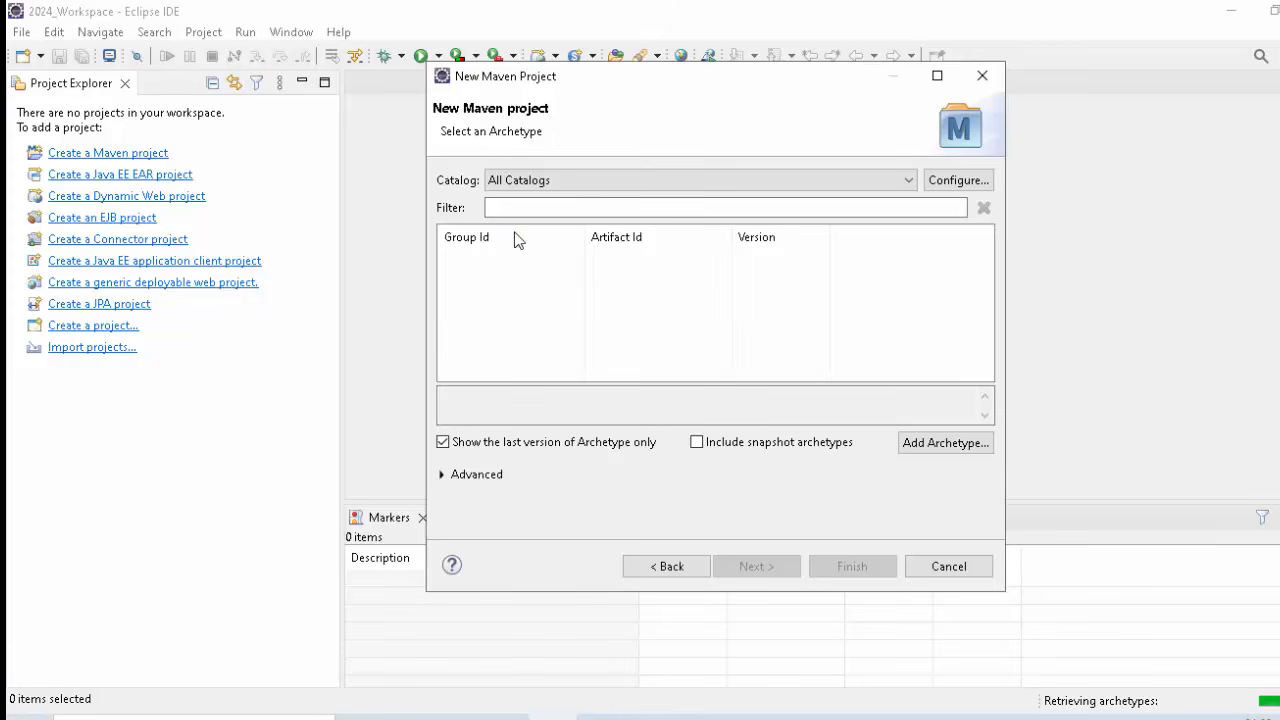
left_click(577, 183)
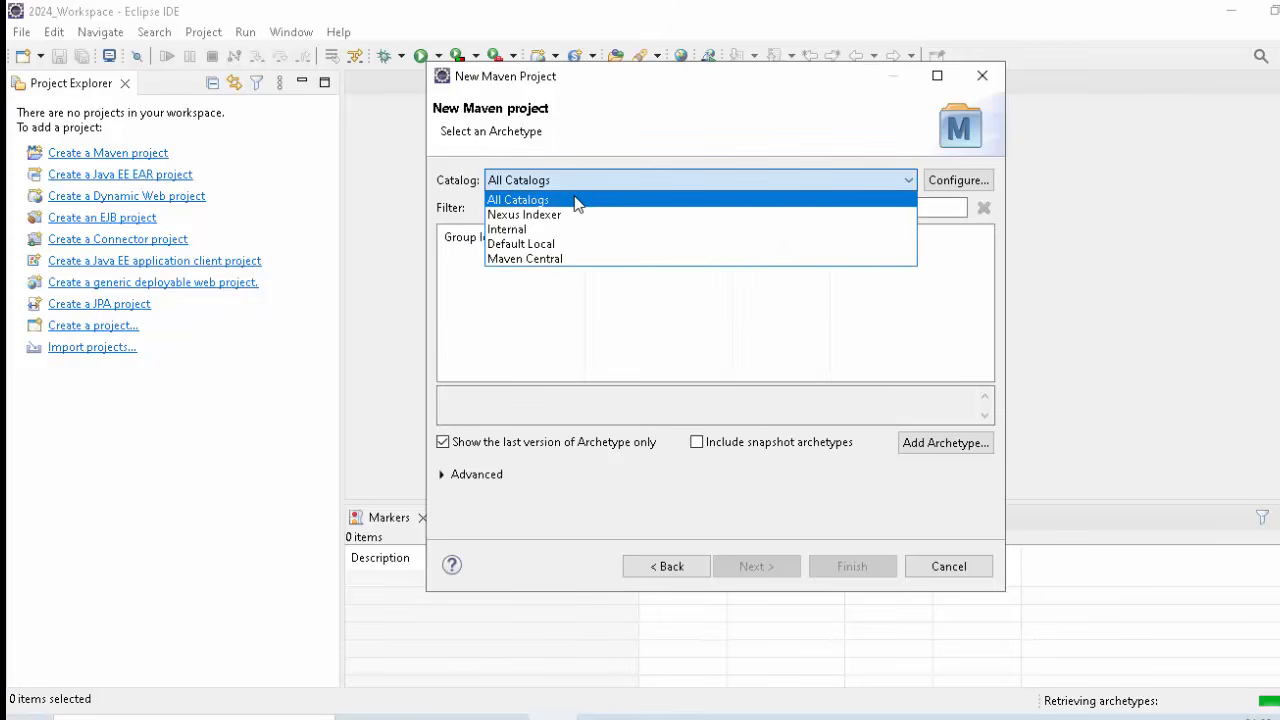
left_click(549, 259)
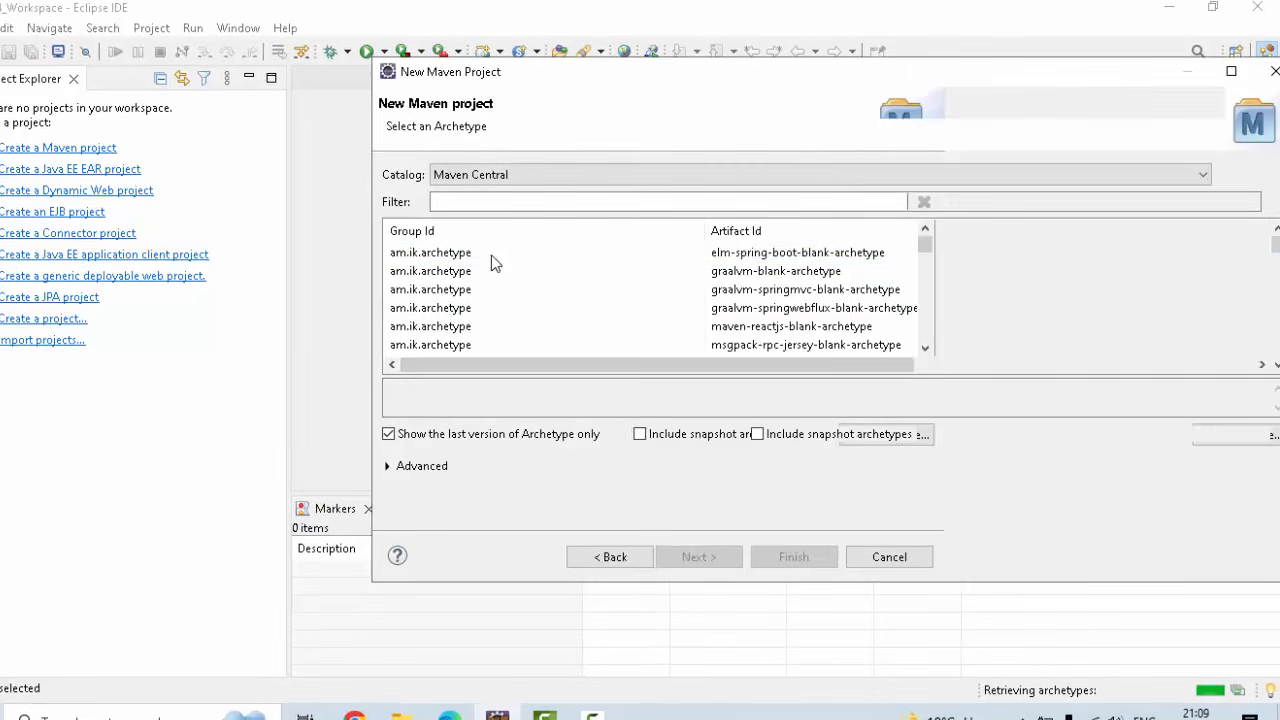
Step: Filter the archetypes by "maven-archetype-sim" and choose maven-archetype-simple 1.4 from org.apache.maven.archetypes for the project
left_click(491, 255)
left_click(479, 202)
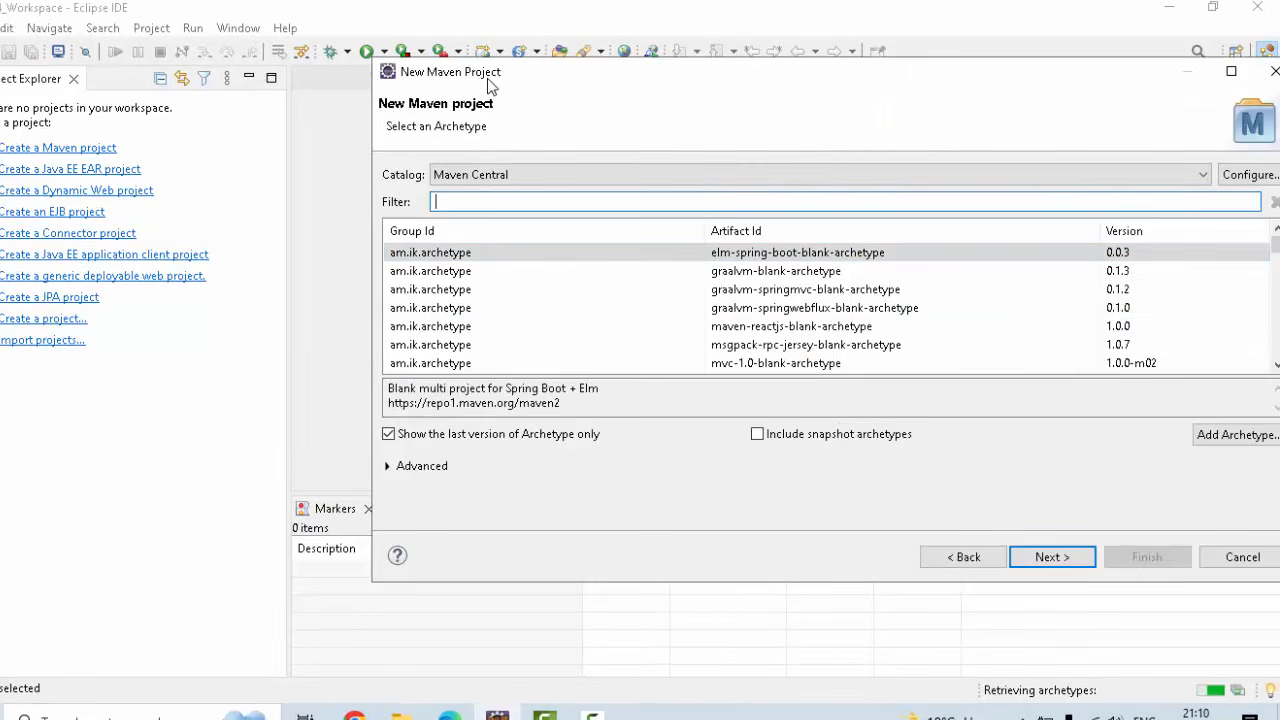
left_click_drag(488, 77, 315, 64)
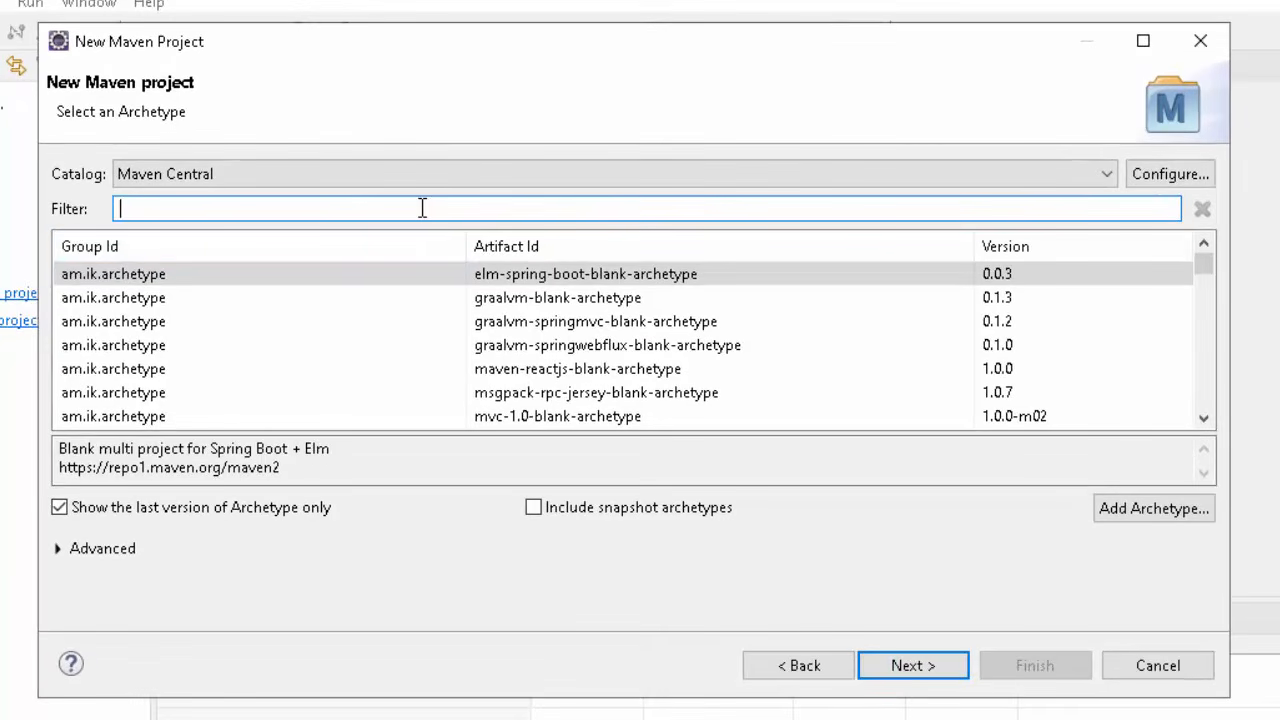
type("ma")
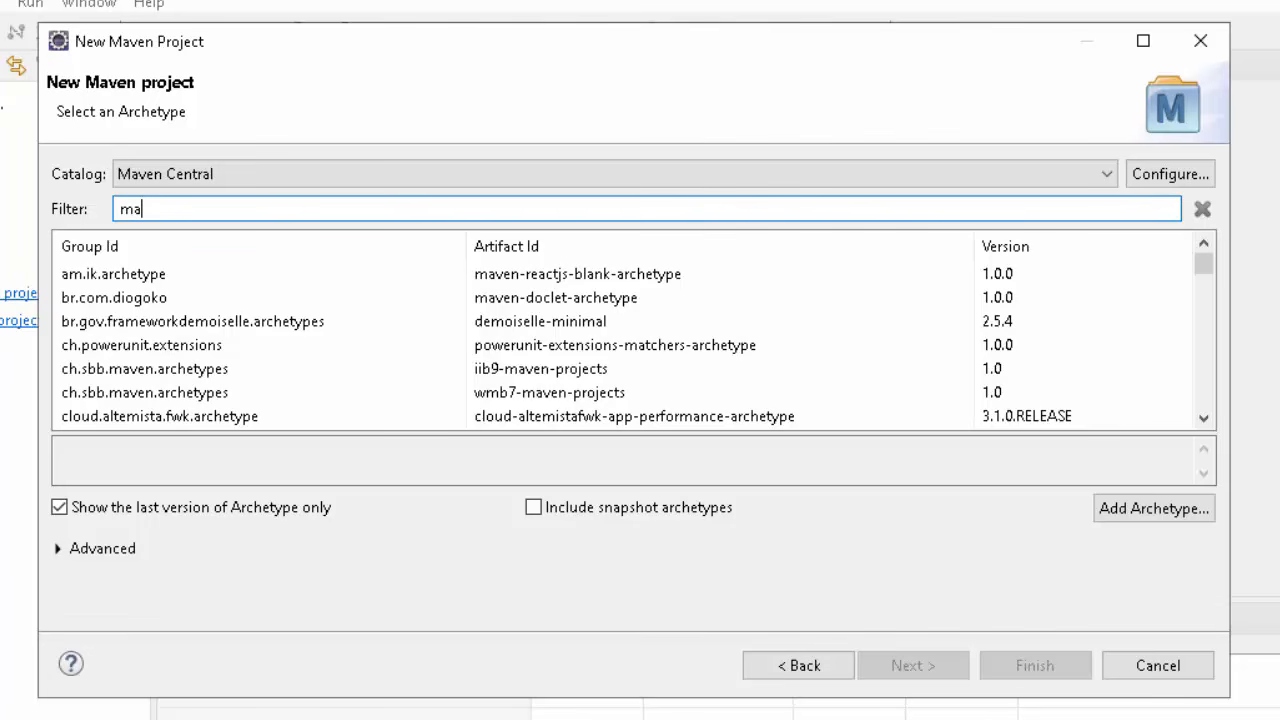
type("ven-archetype-sim")
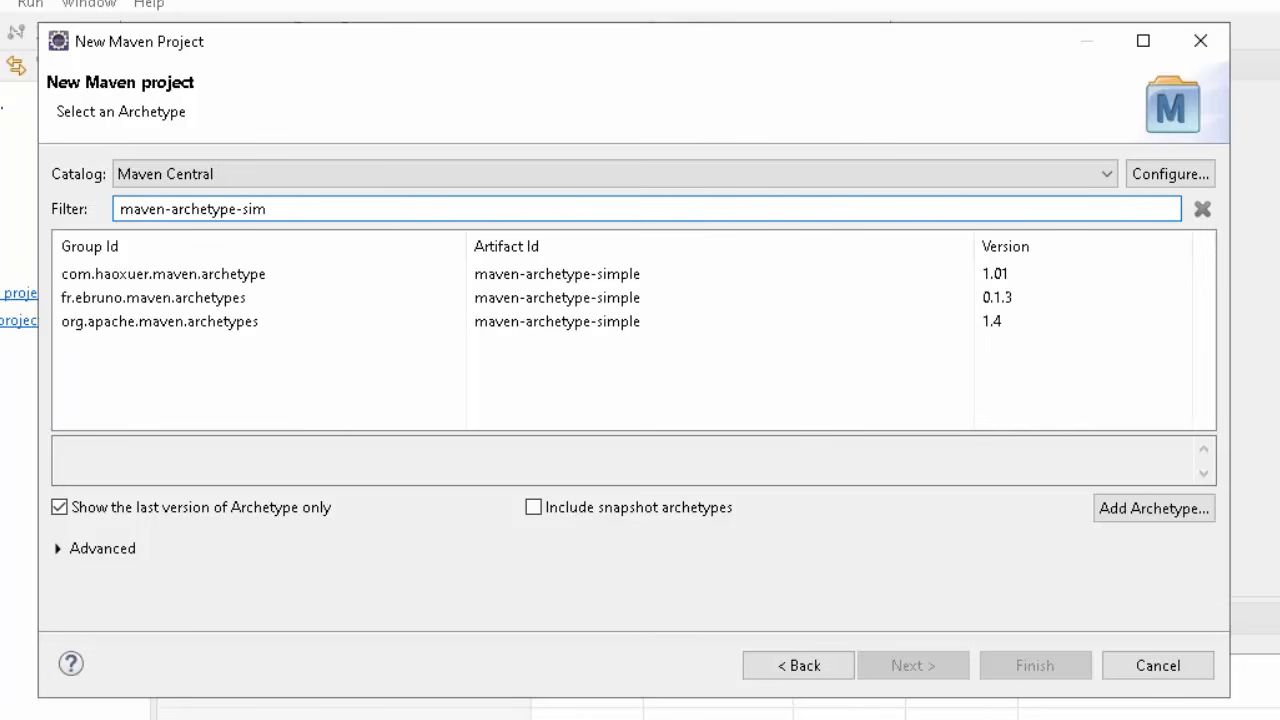
left_click(220, 329)
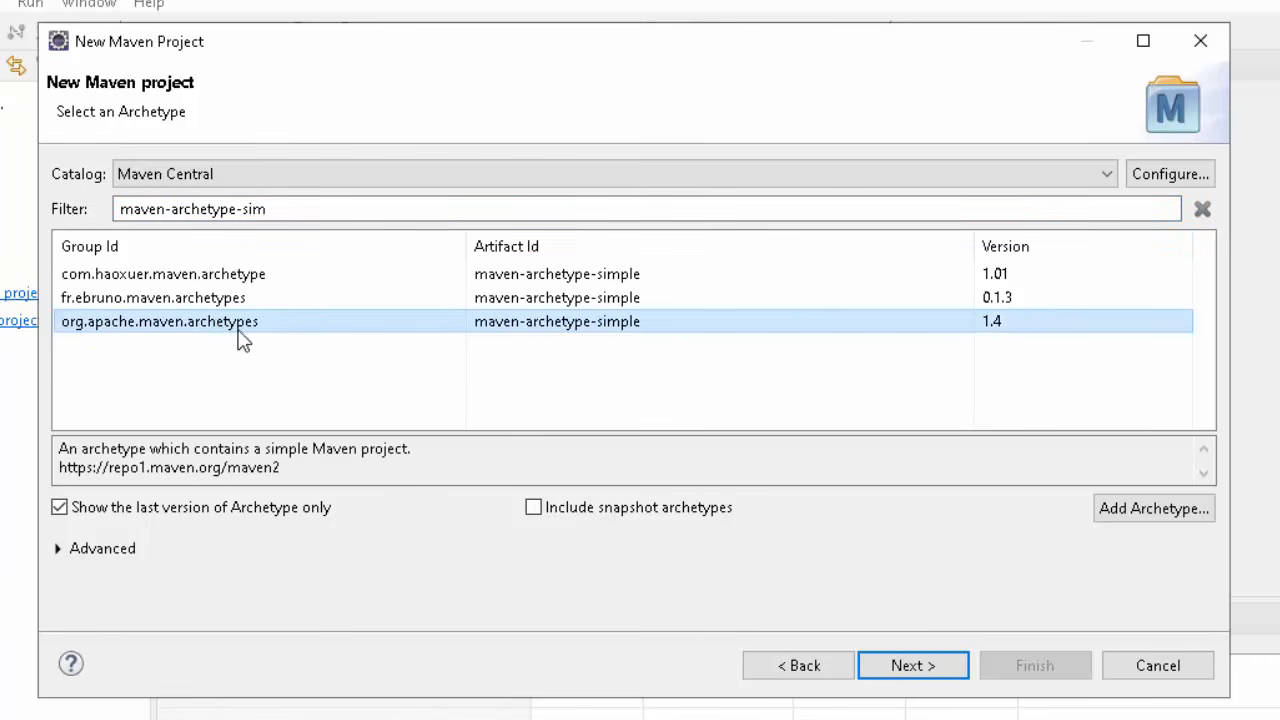
left_click(900, 665)
Step: Set the group ID to org.sample and the artifact ID to mavensample, and create the project
key("BackSpace")
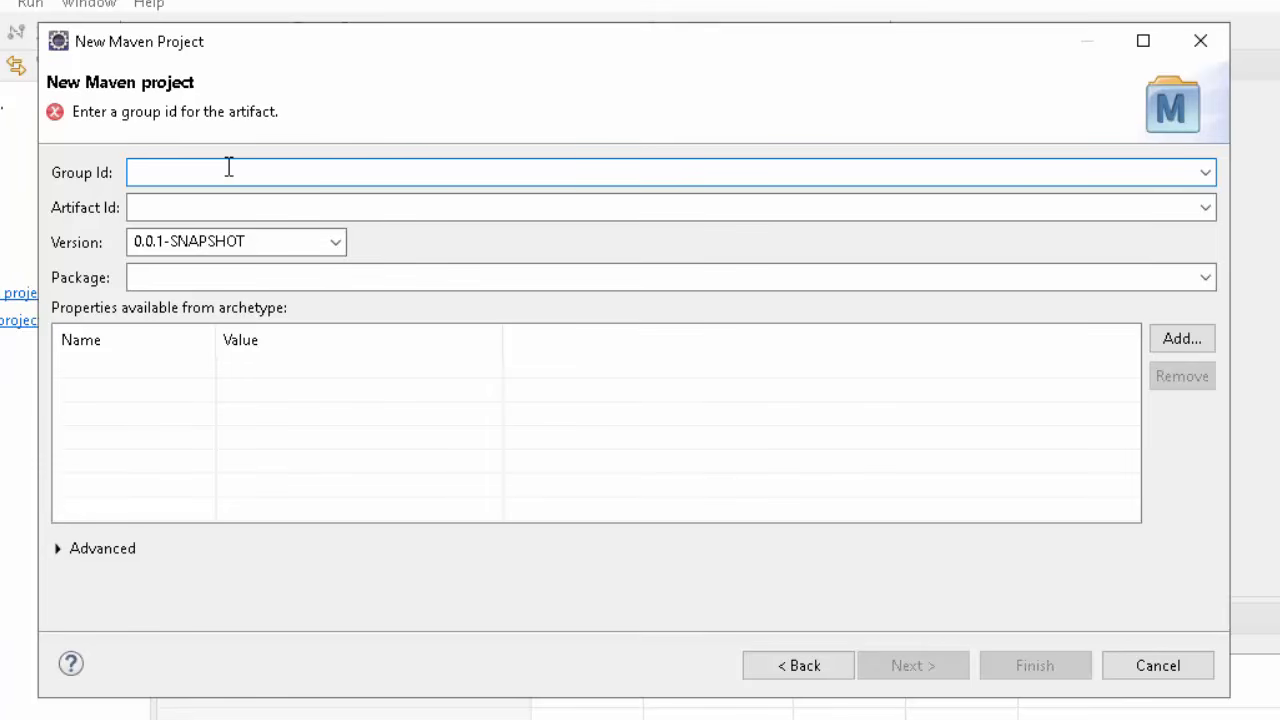
type("org")
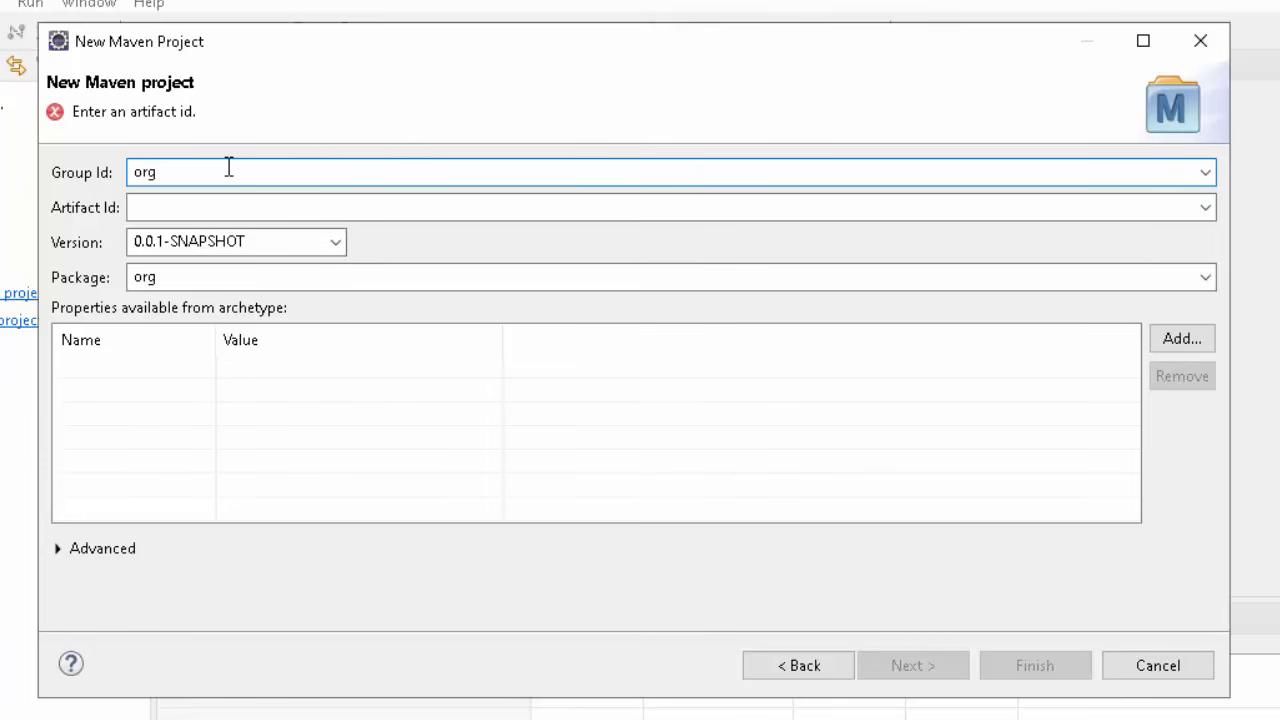
type(".sample")
left_click(258, 201)
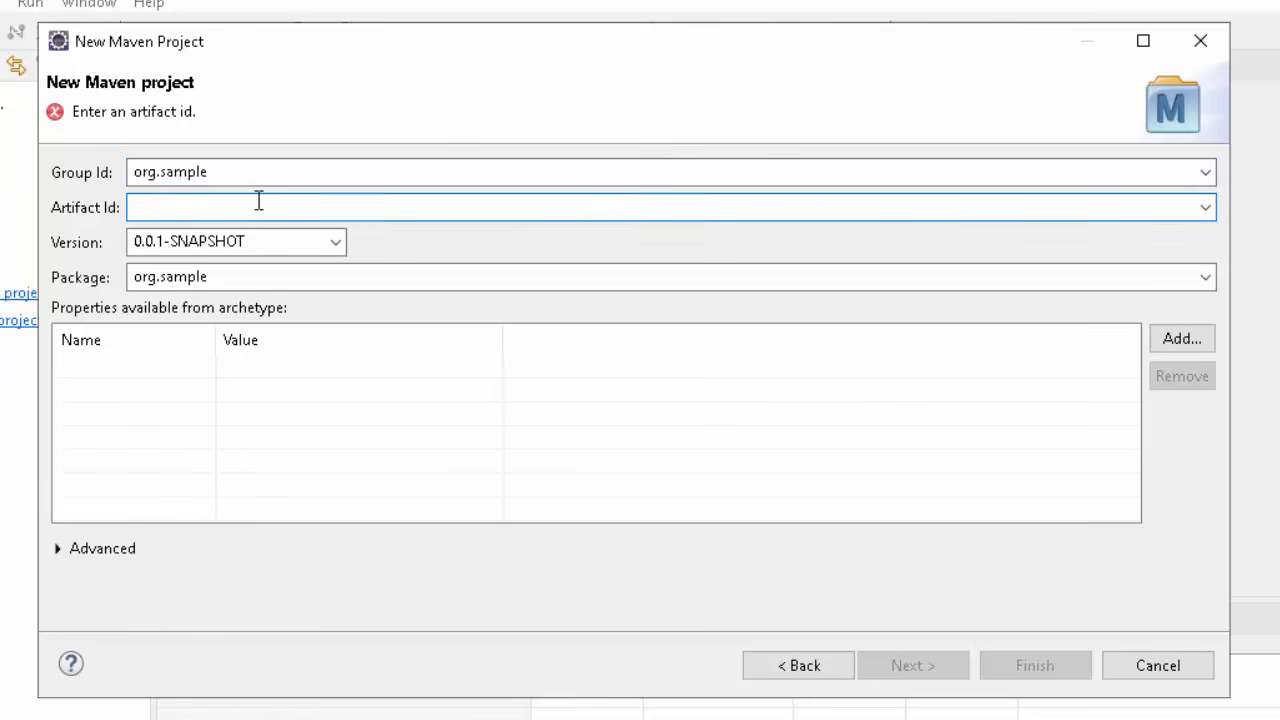
type("mavensample")
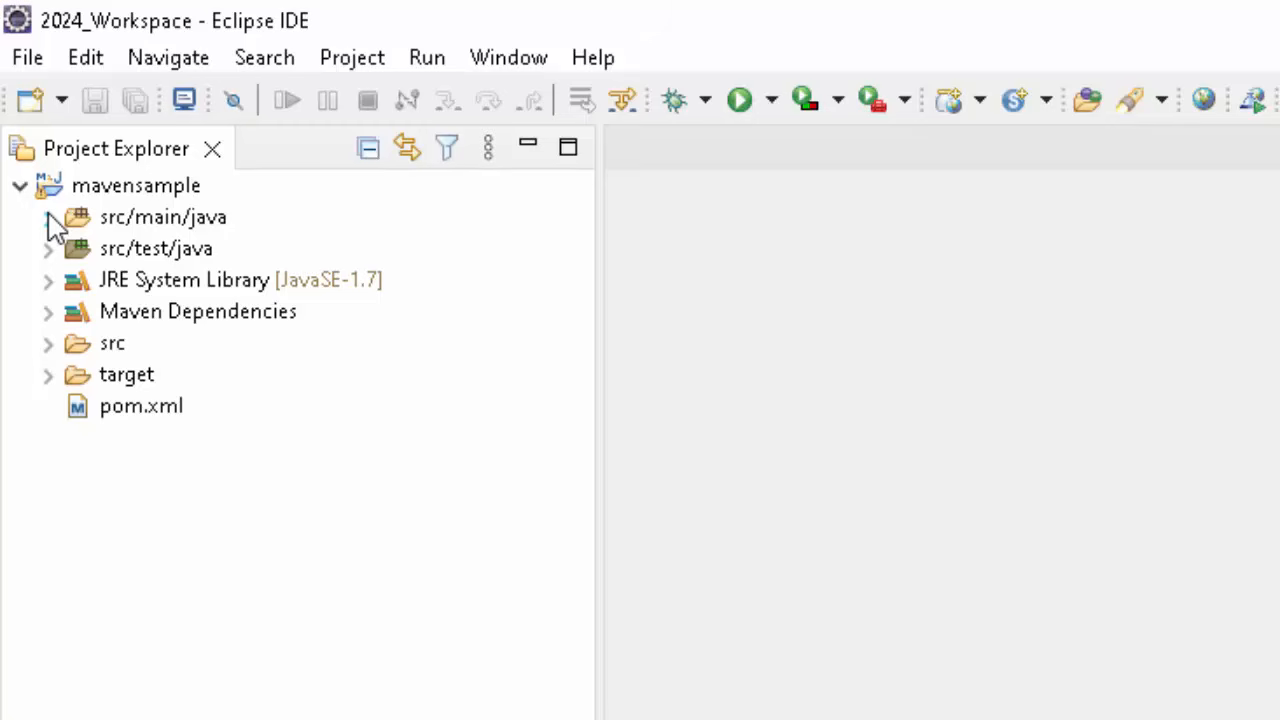
Step: Open App.java from src/main/java and AppTest.java from src/test/java to examine the generated code
left_click(48, 218)
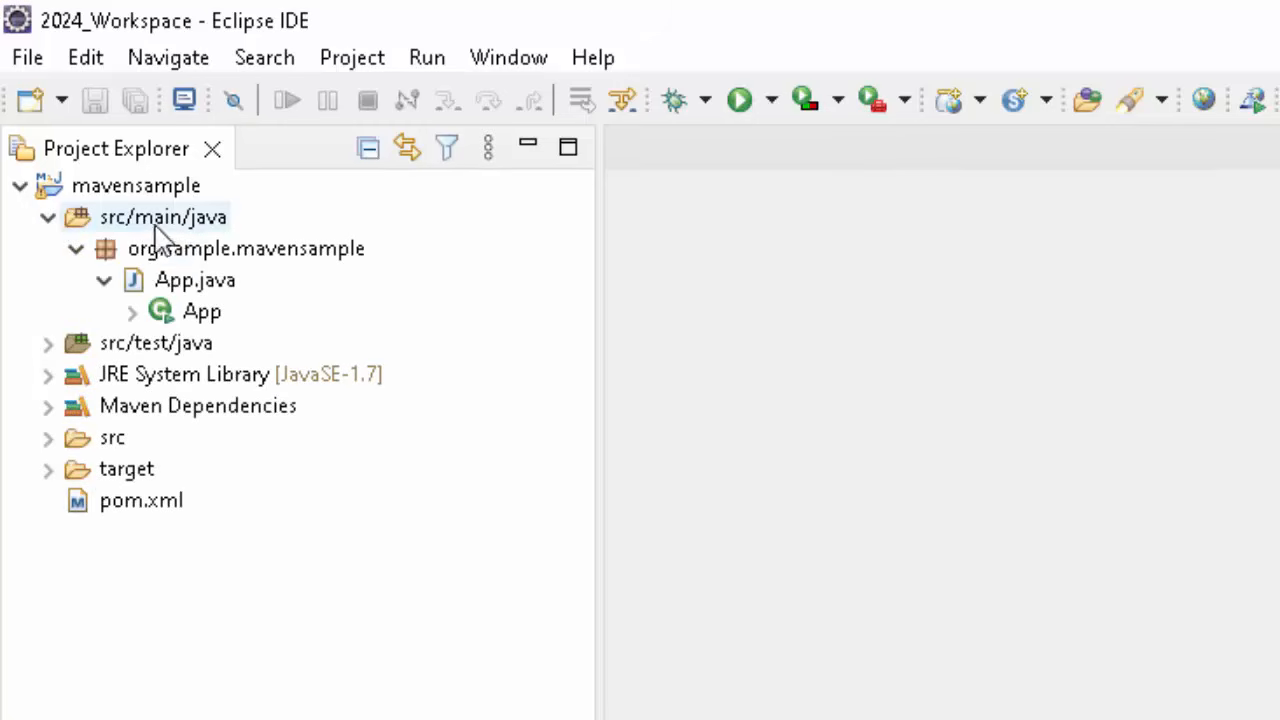
left_click(202, 281)
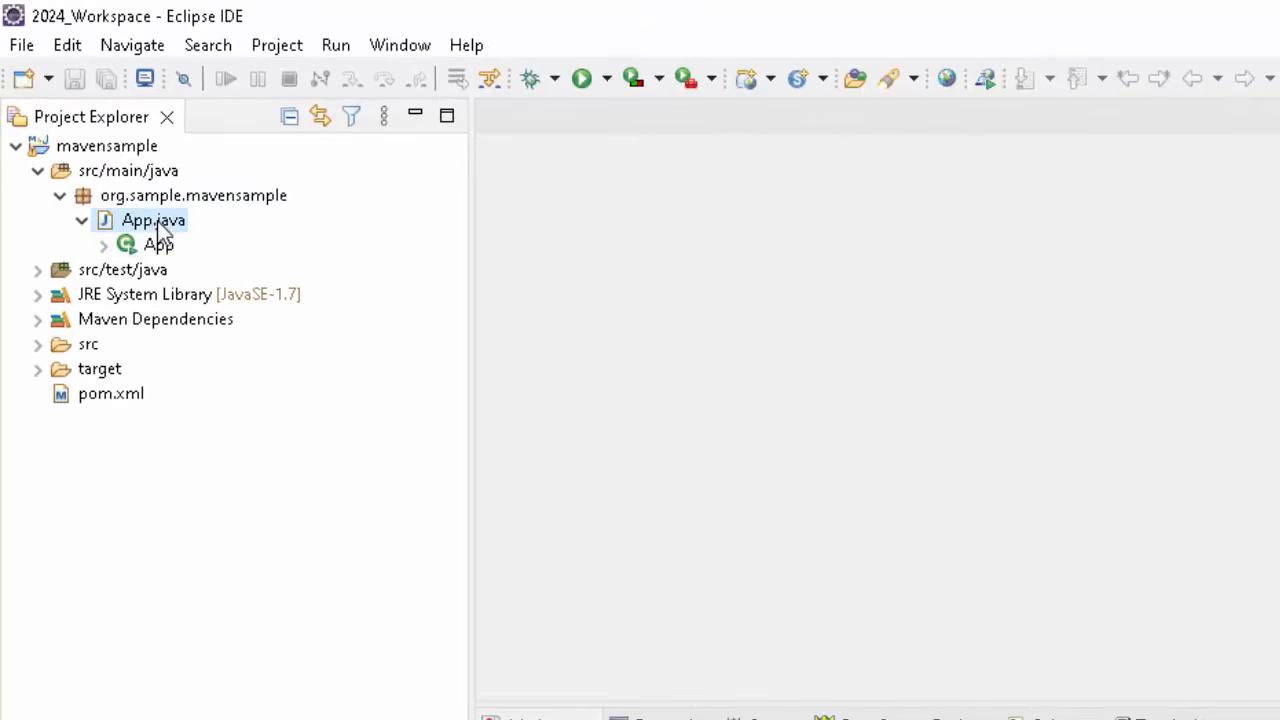
double_click(158, 224)
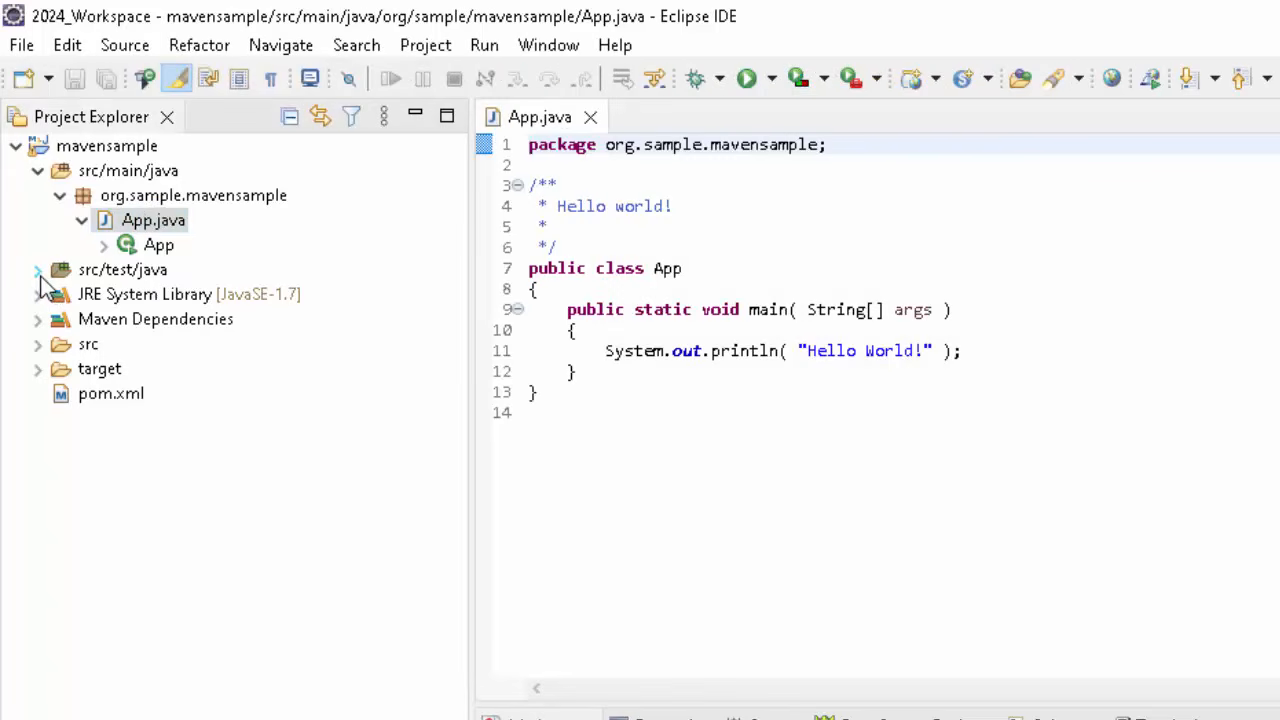
left_click(37, 270)
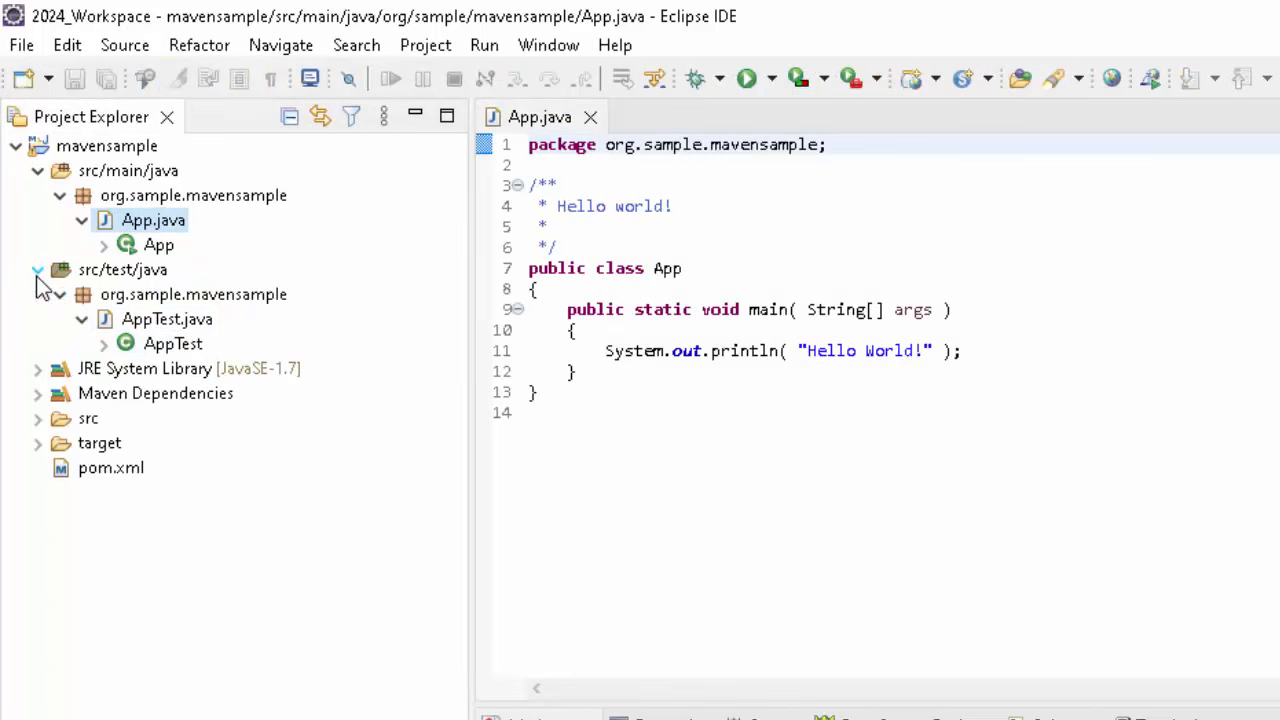
left_click(194, 328)
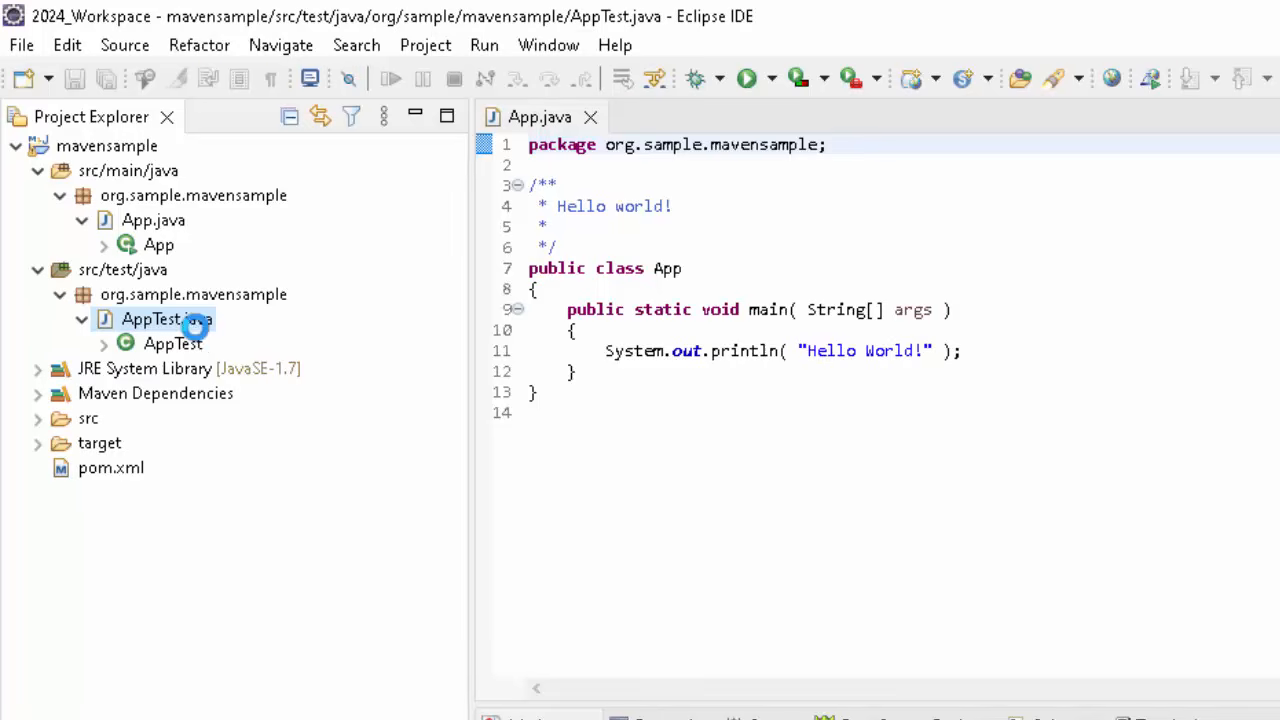
double_click(197, 336)
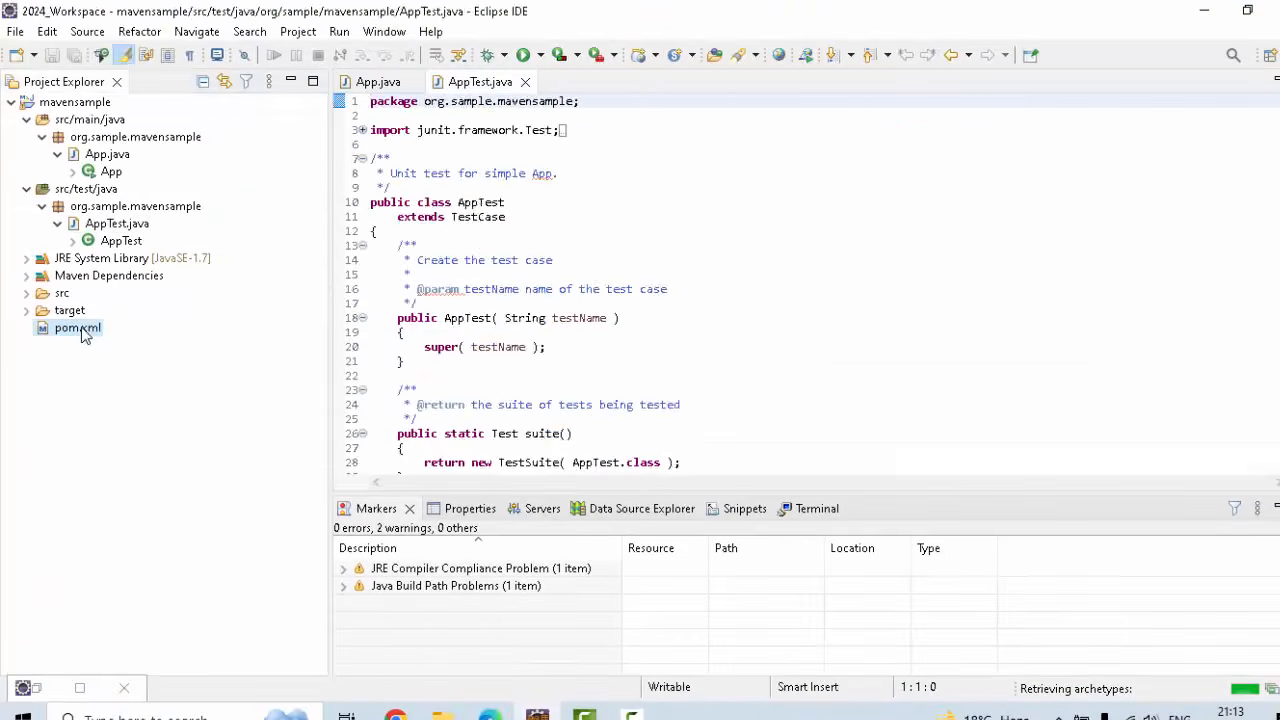
Step: Set maven.compiler.source and maven.compiler.target to 1.8 in the mavensample project's pom.xml and save the file
double_click(74, 329)
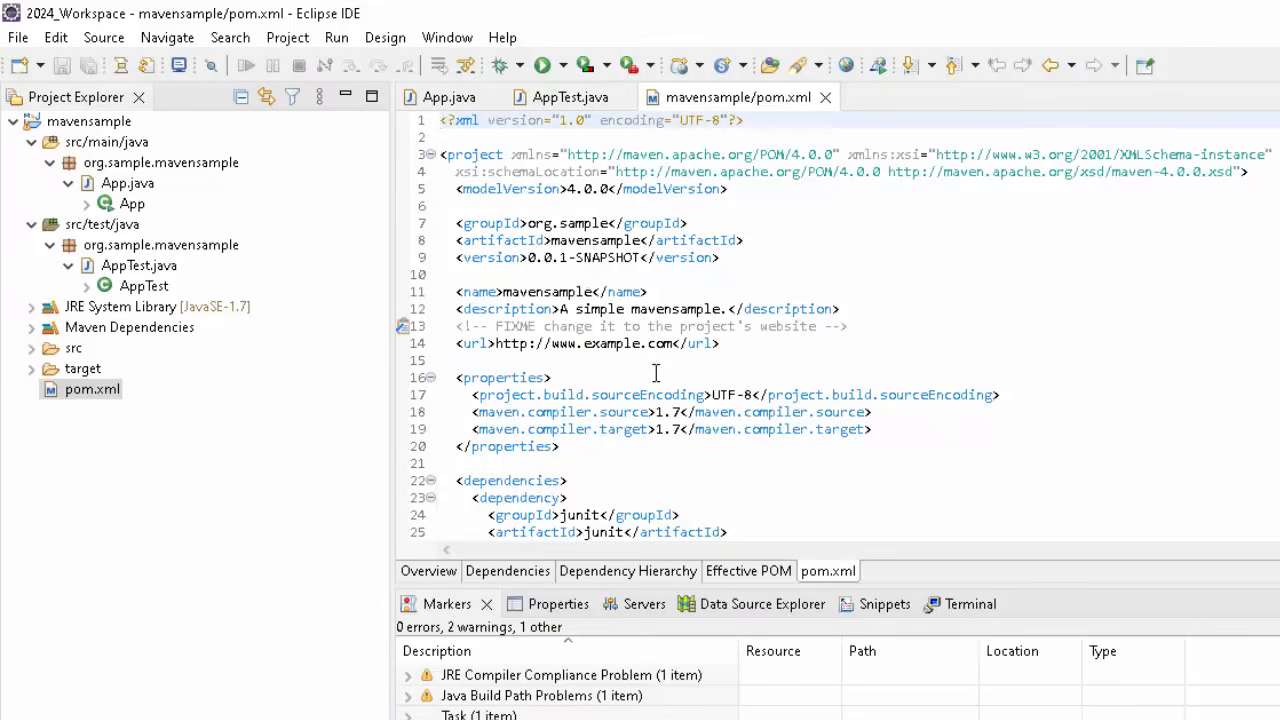
scroll(655, 373, "down", 3)
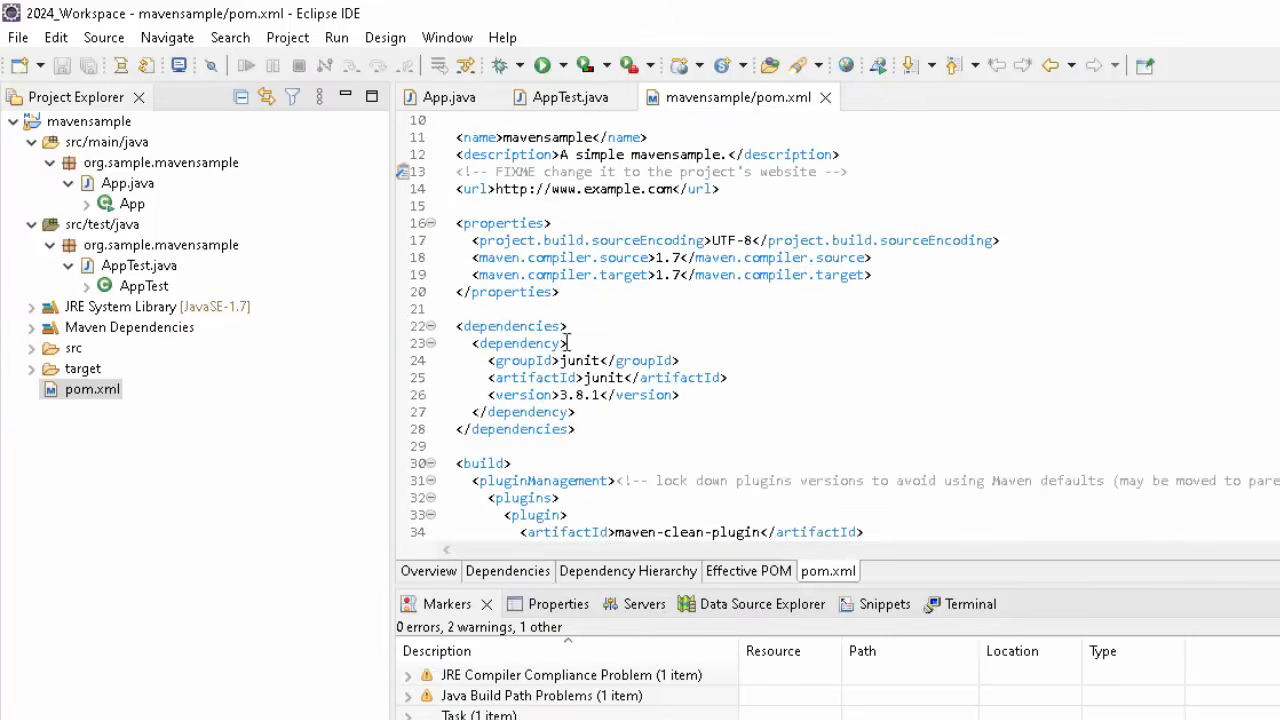
left_click(677, 258)
key("Delete")
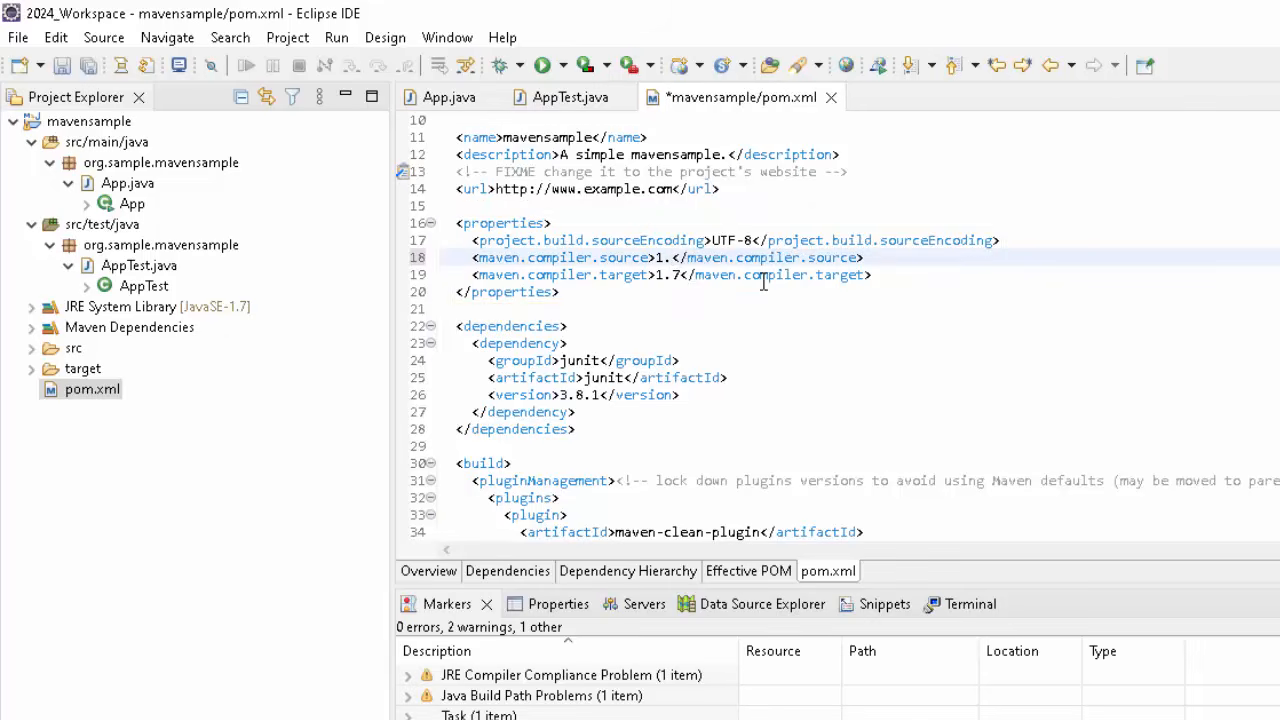
type("8")
key("Down")
key("BackSpace")
type("8")
key("ctrl+s")
Step: Look through the remaining pom.xml entries and run the mavensample project's App.java as a Java application
scroll(769, 373, "down", 1)
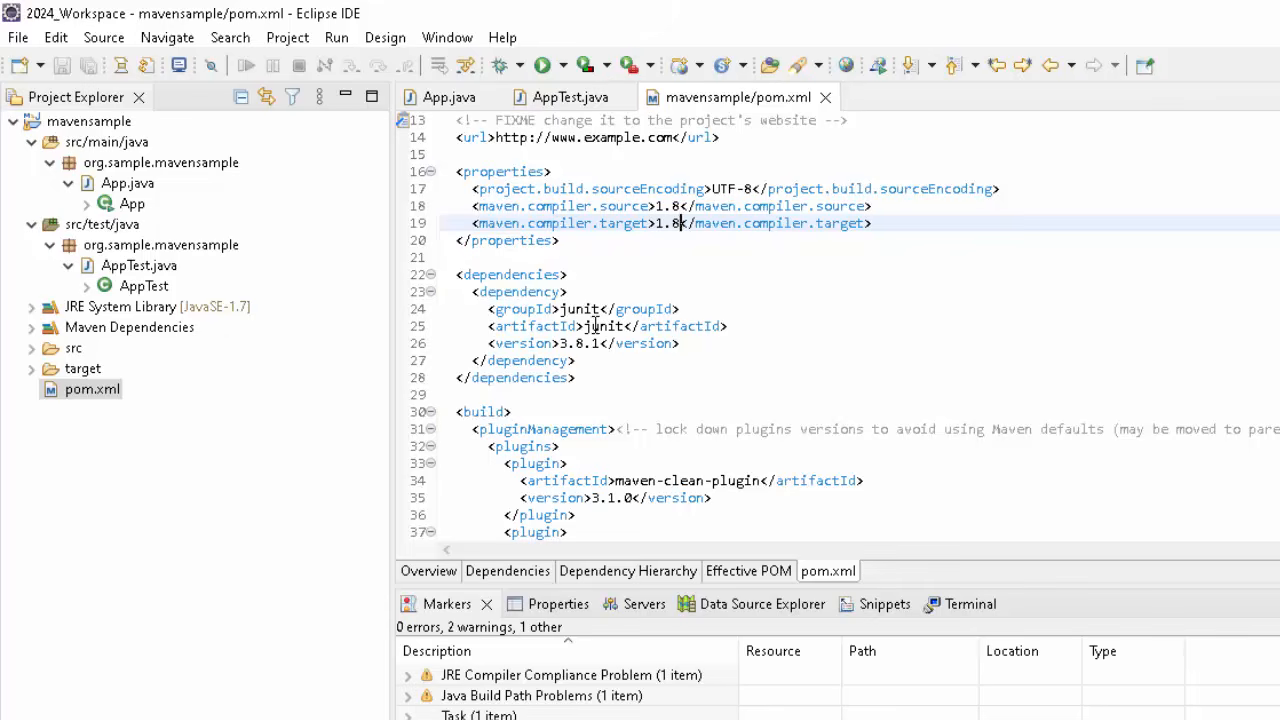
scroll(643, 333, "down", 9)
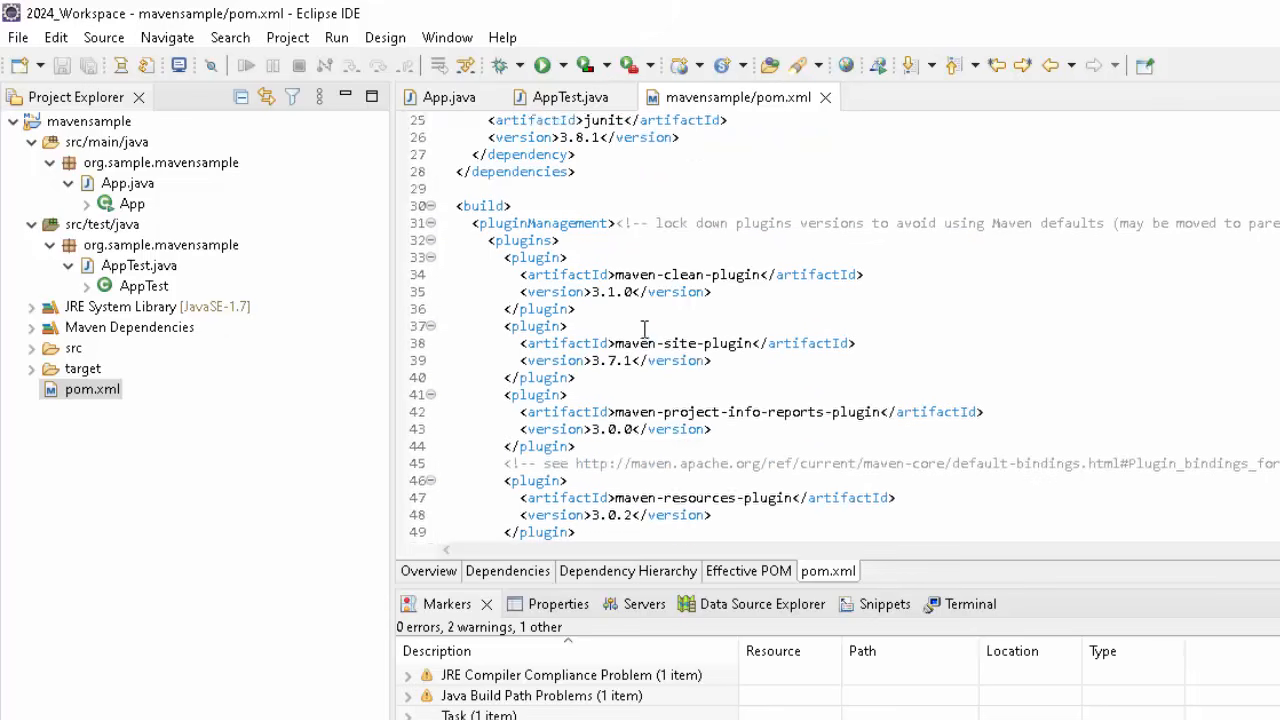
scroll(643, 333, "down", 6)
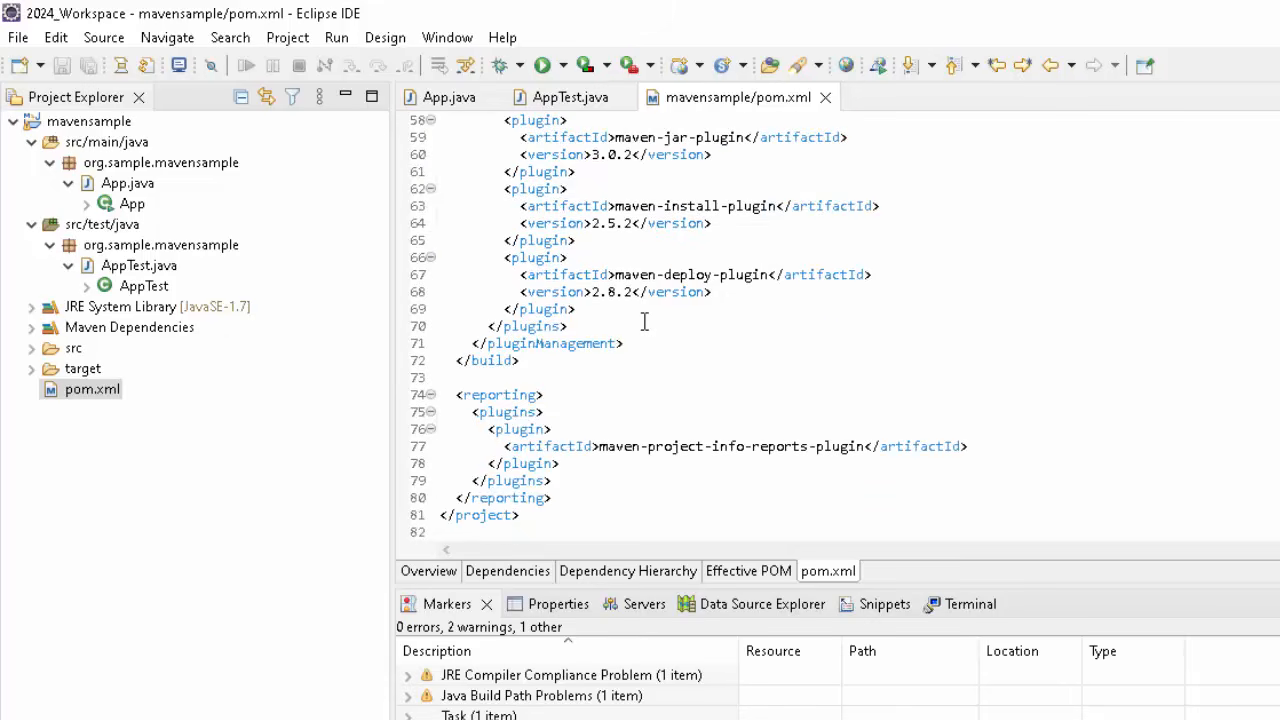
scroll(643, 320, "up", 11)
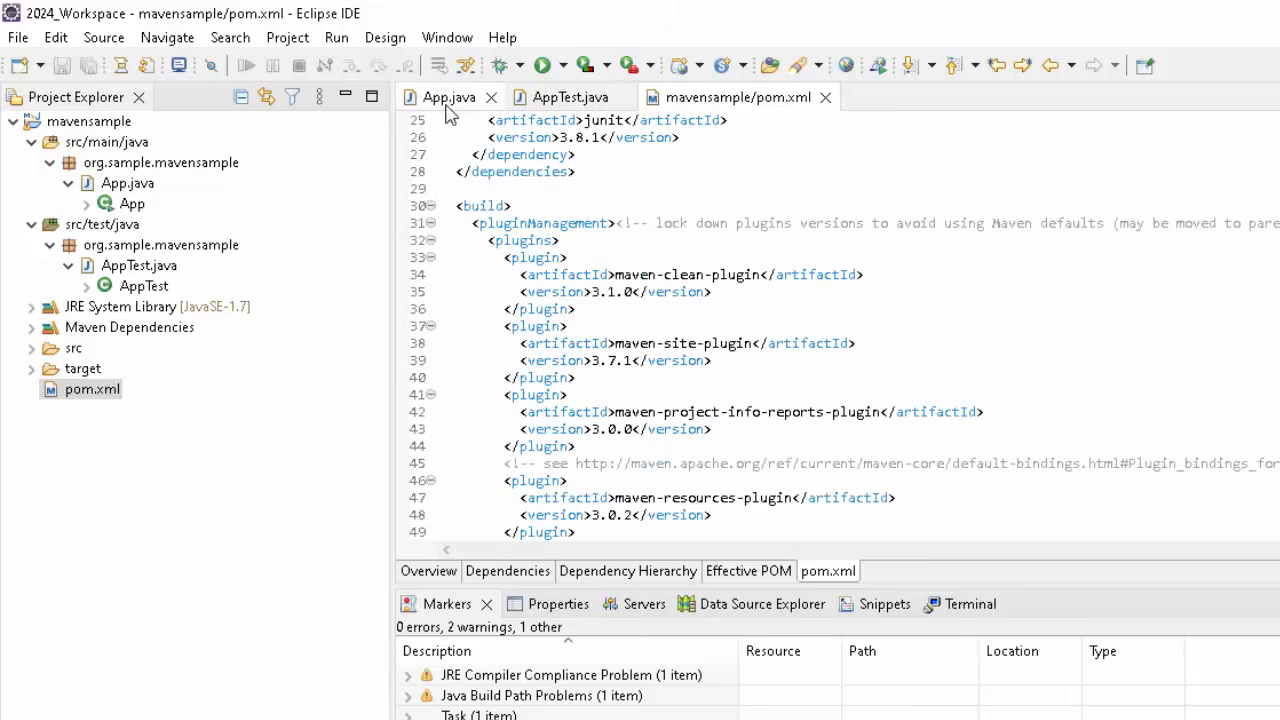
left_click(446, 100)
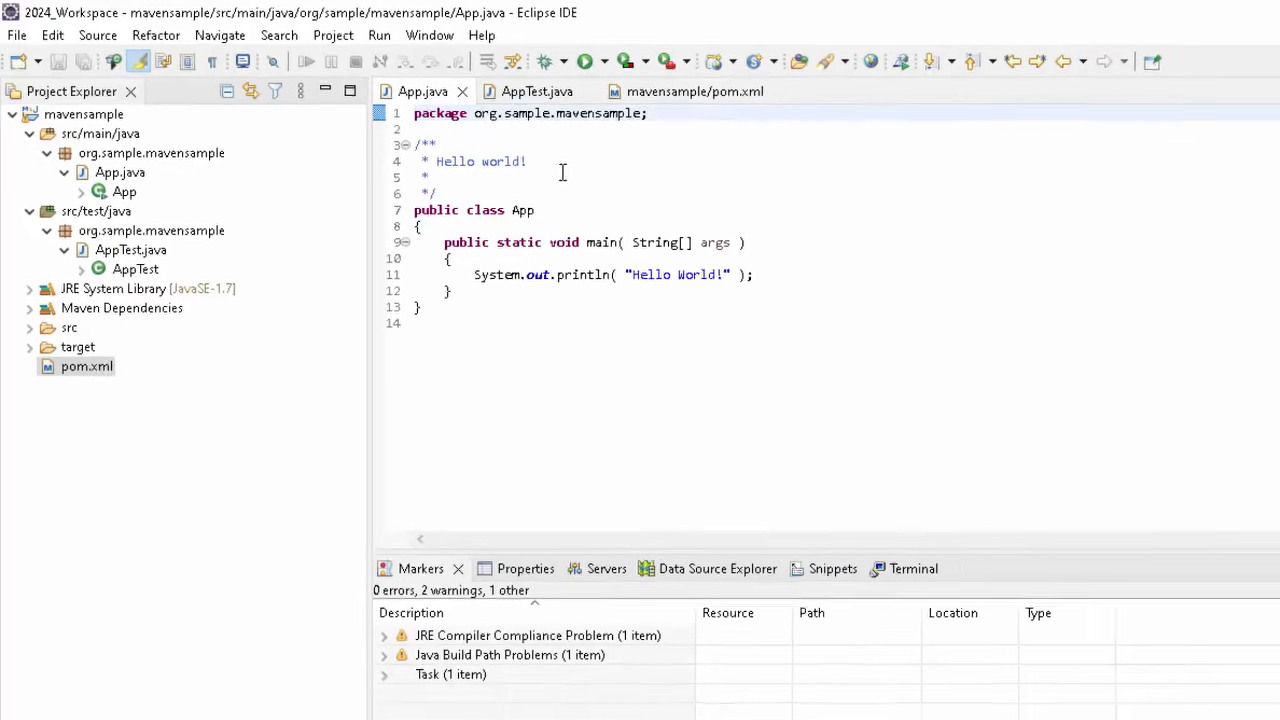
left_click(600, 188)
right_click(548, 167)
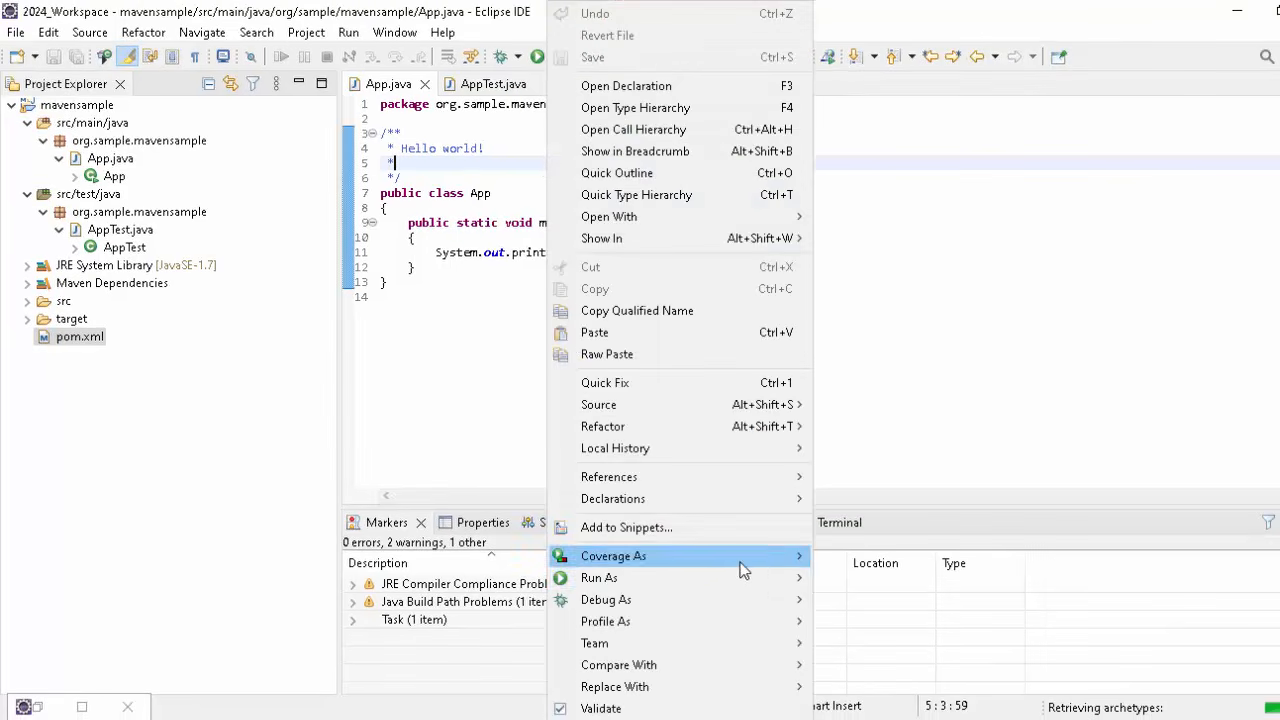
mouse_move(757, 586)
left_click(851, 588)
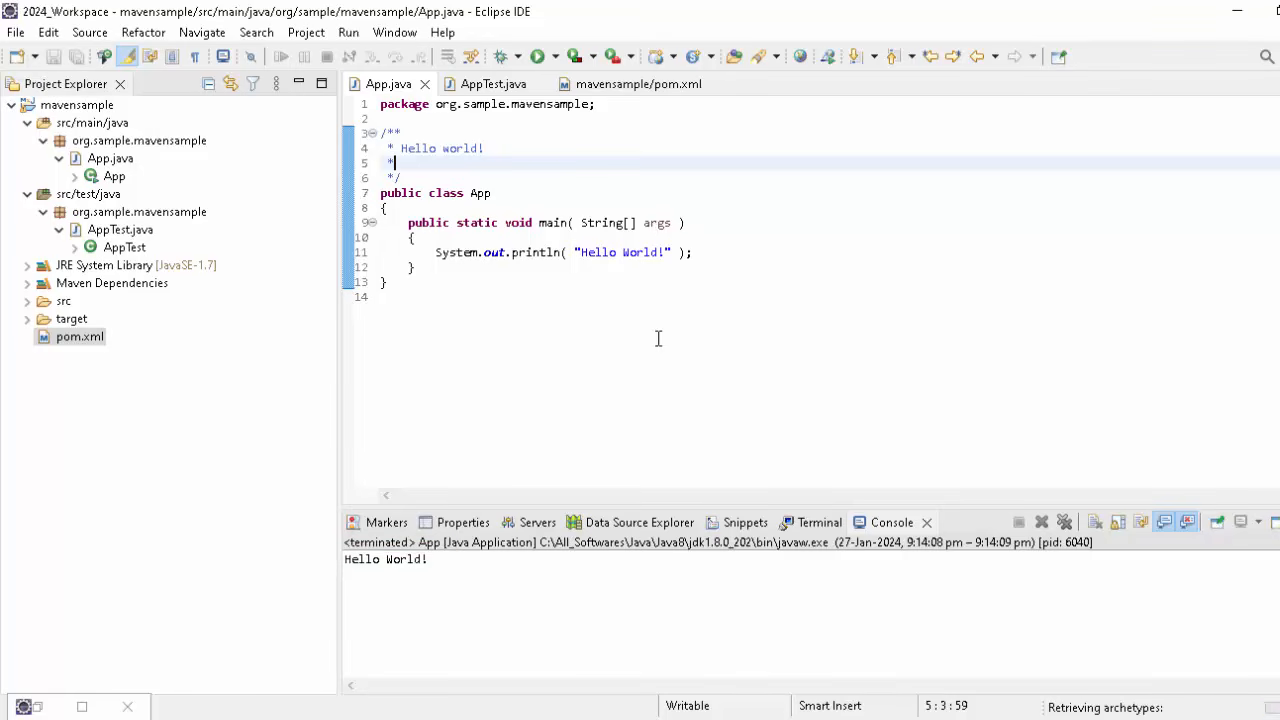
Step: Create a simple Maven project that skips archetype selection, with group ID org.sample and artifact ID mavensample-without-archetype
left_click(16, 32)
mouse_move(177, 57)
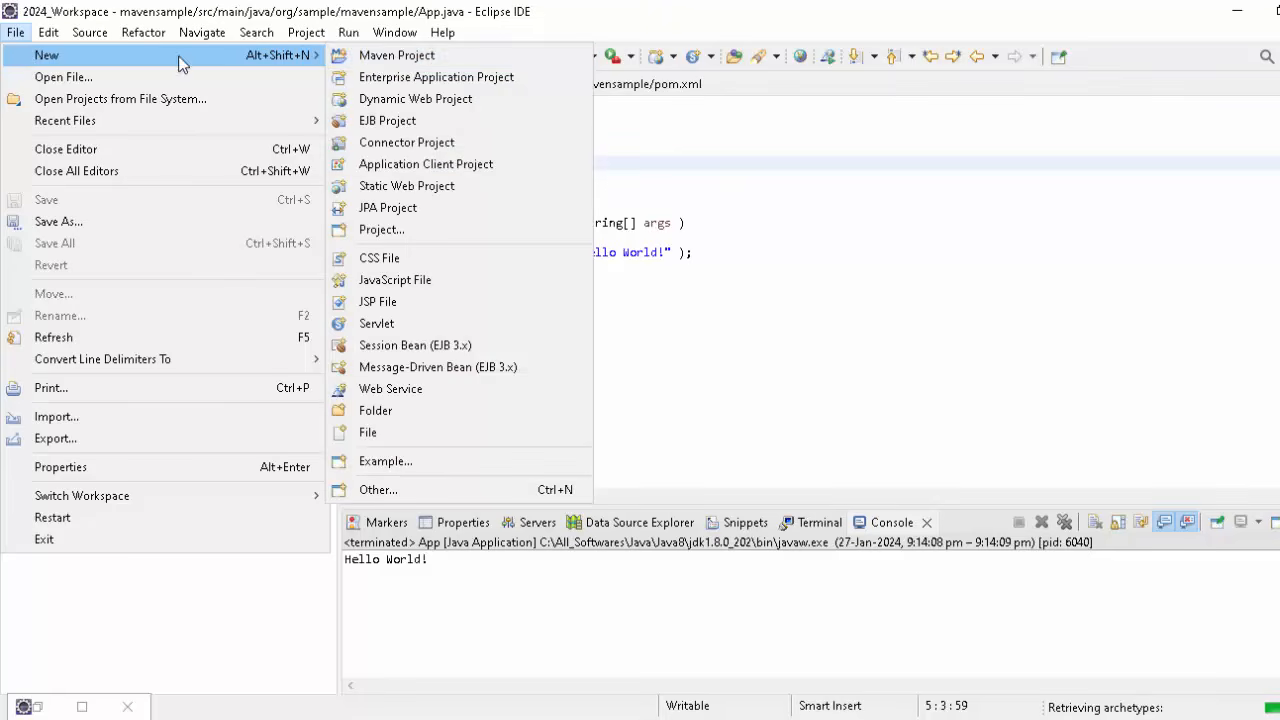
left_click(381, 57)
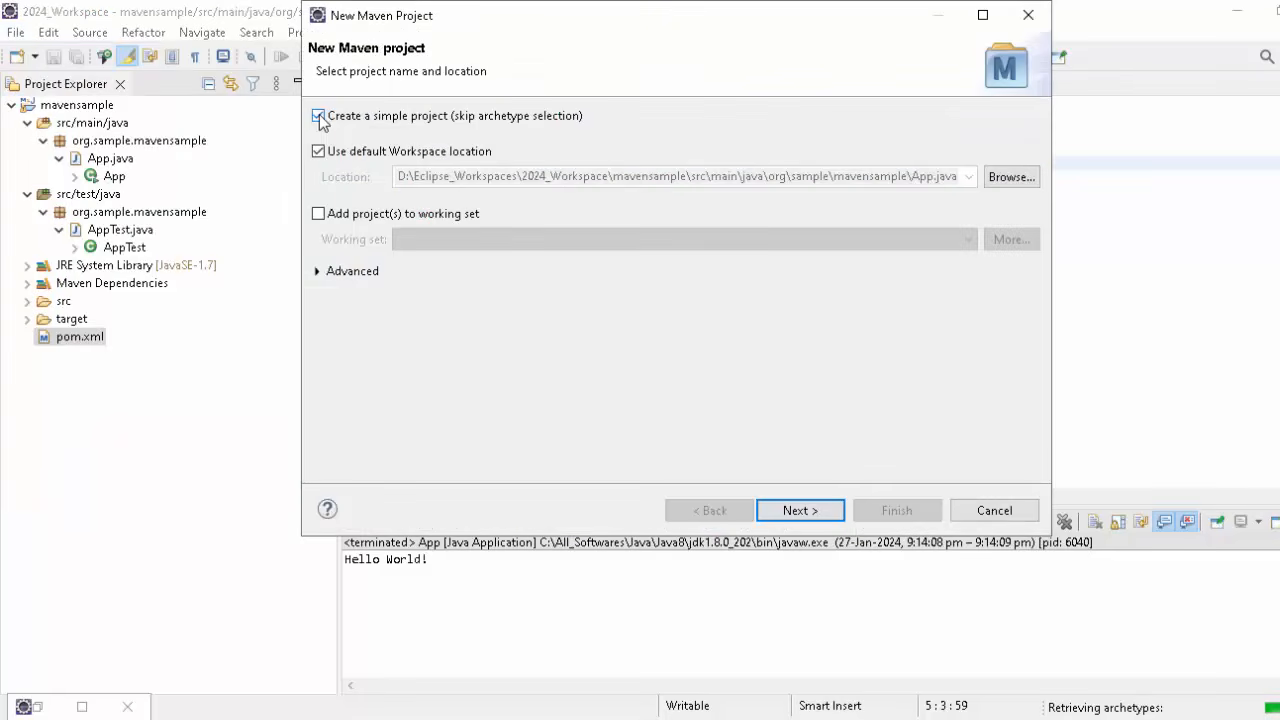
left_click(800, 510)
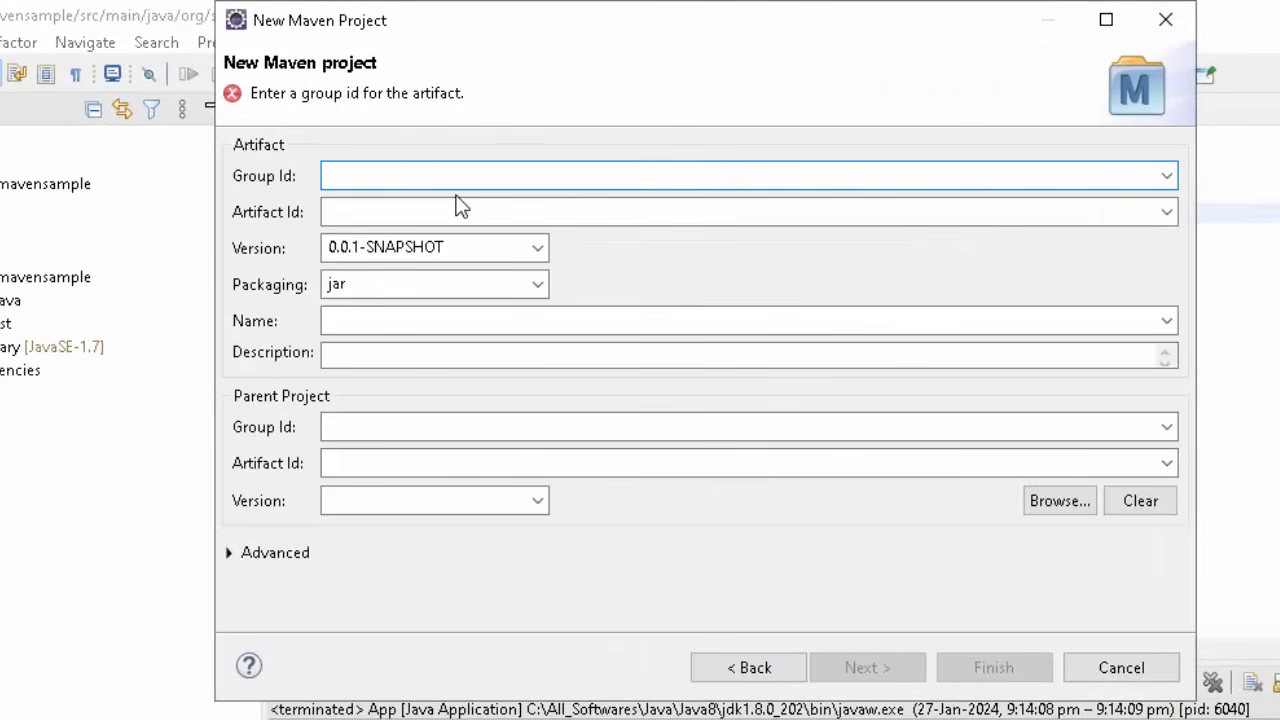
type("org.sample")
left_click(430, 212)
type("mavensample-without-archetype")
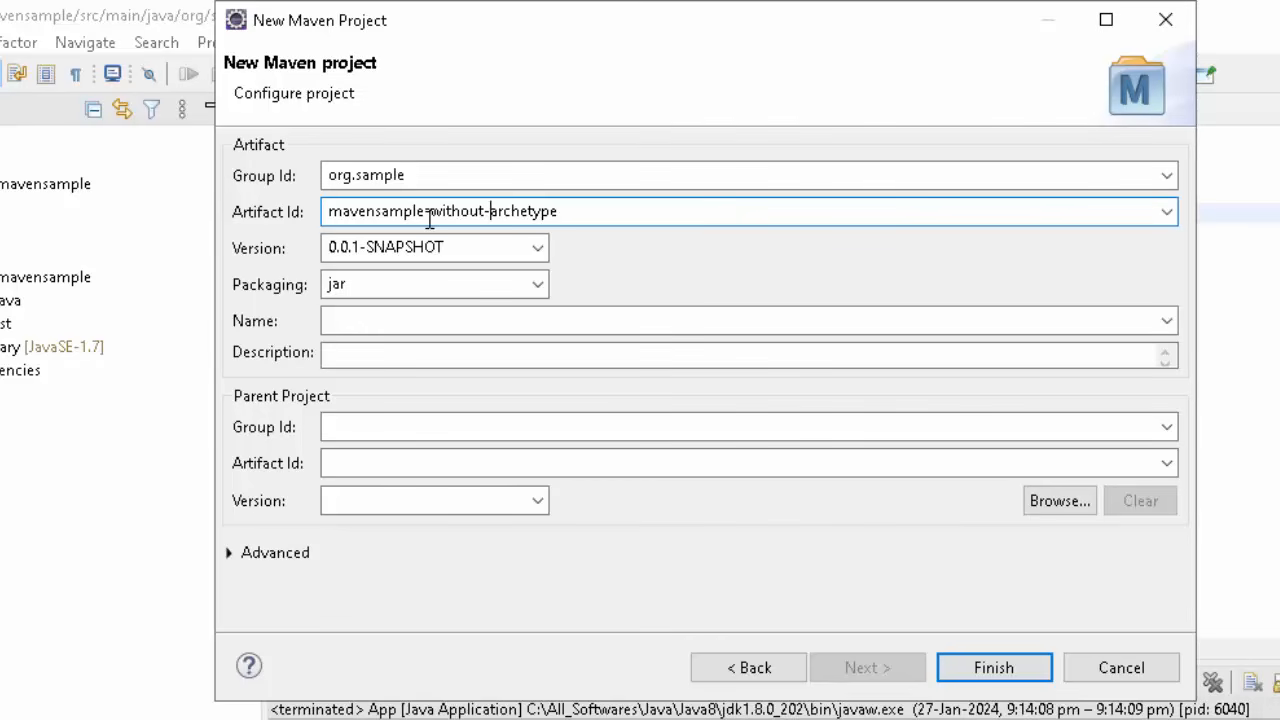
left_click(993, 667)
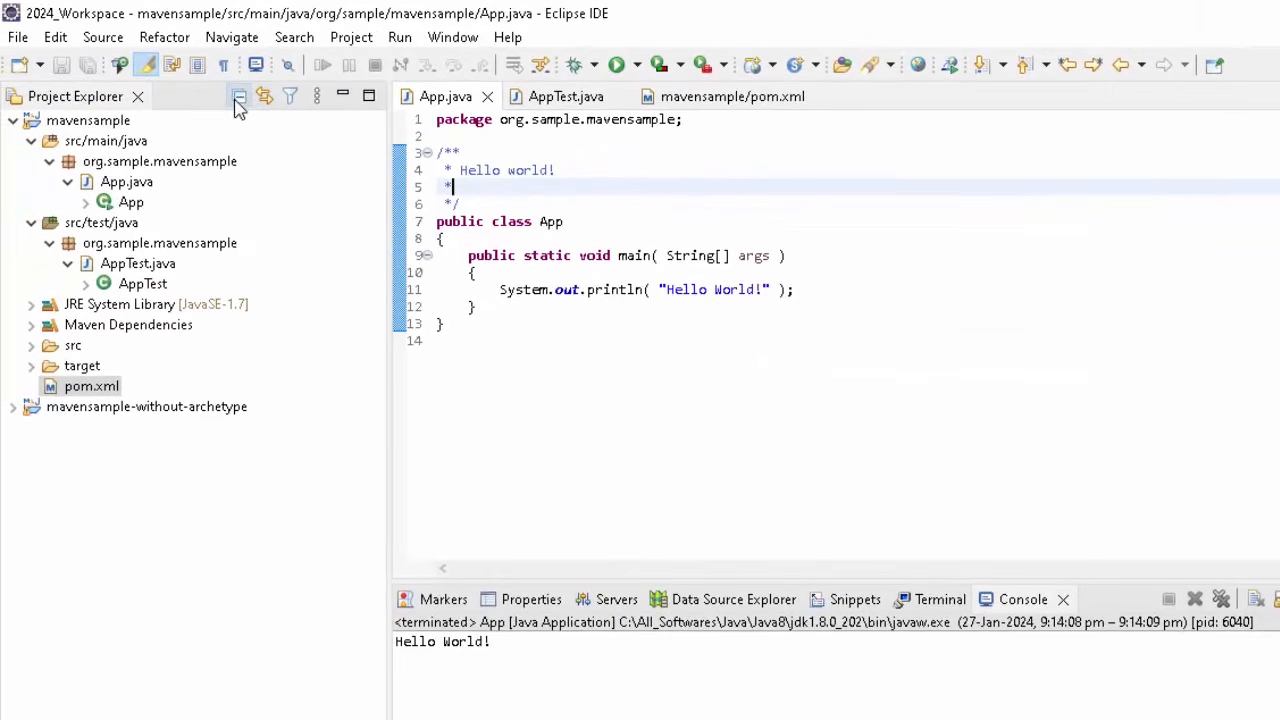
Step: Collapse the project tree and close all open editors
left_click(238, 99)
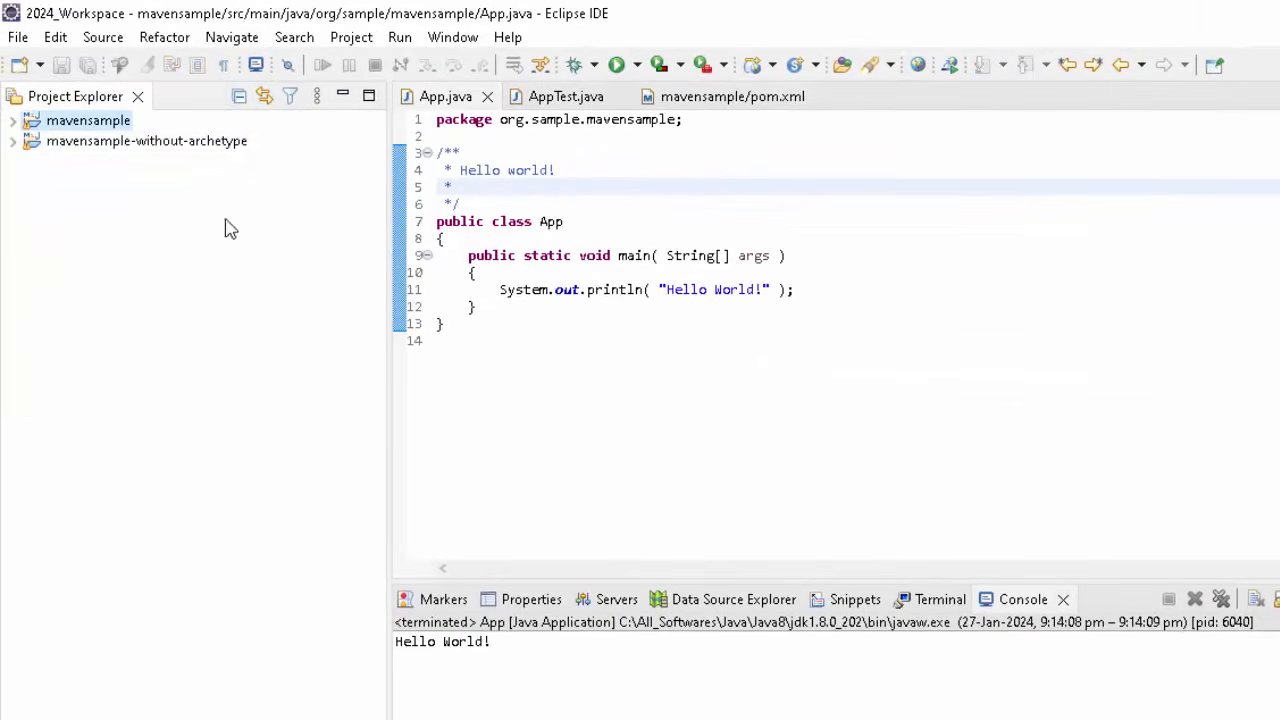
right_click(446, 106)
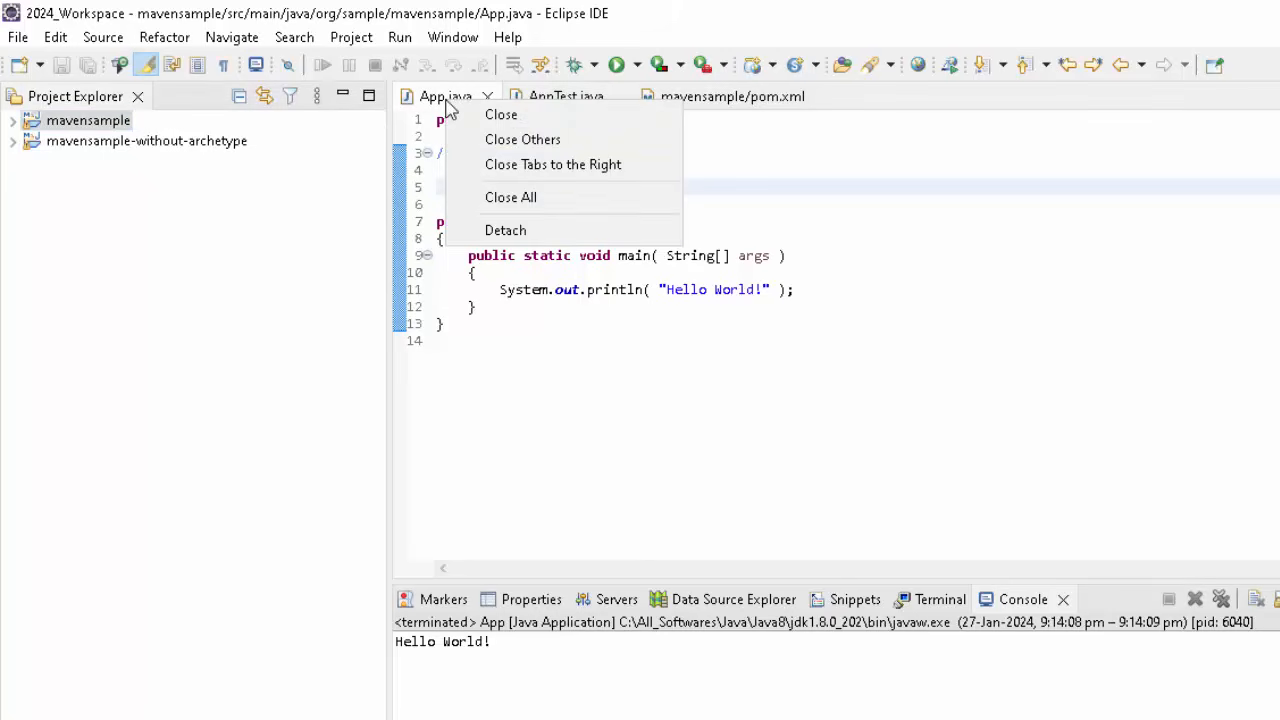
left_click(511, 198)
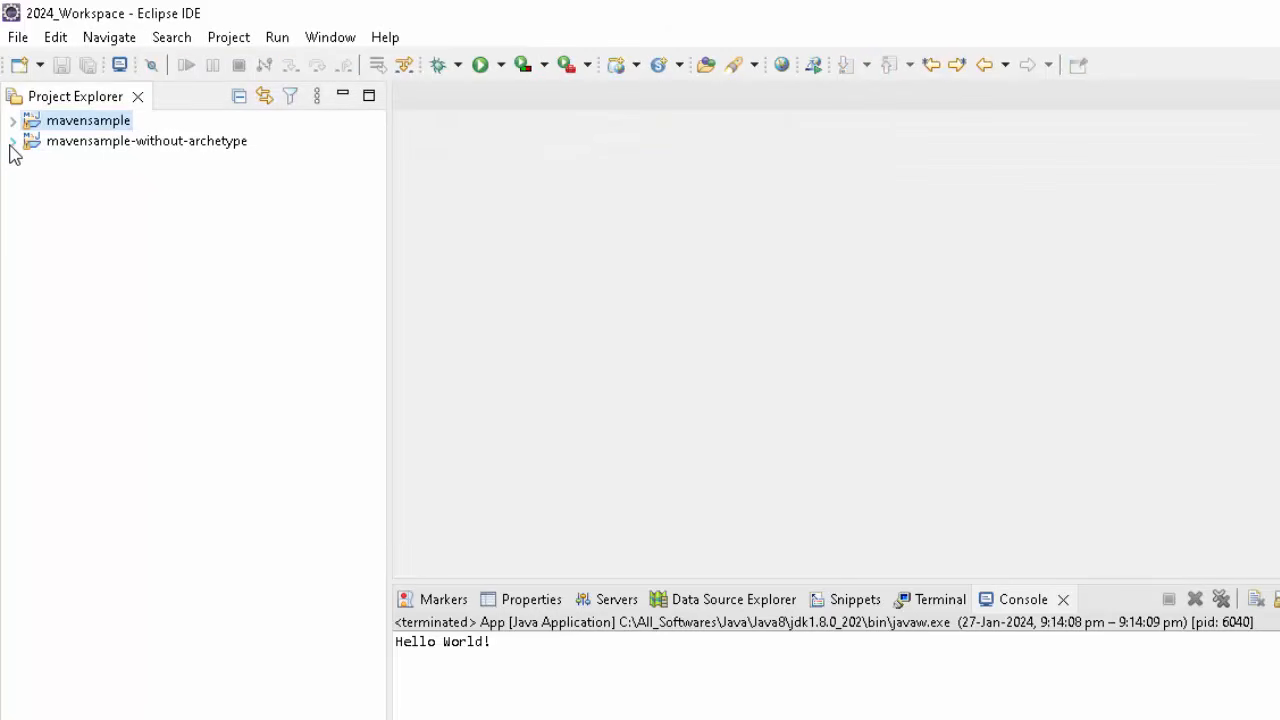
Step: Expand the mavensample-without-archetype project to examine its source folders and open its pom.xml
left_click(12, 143)
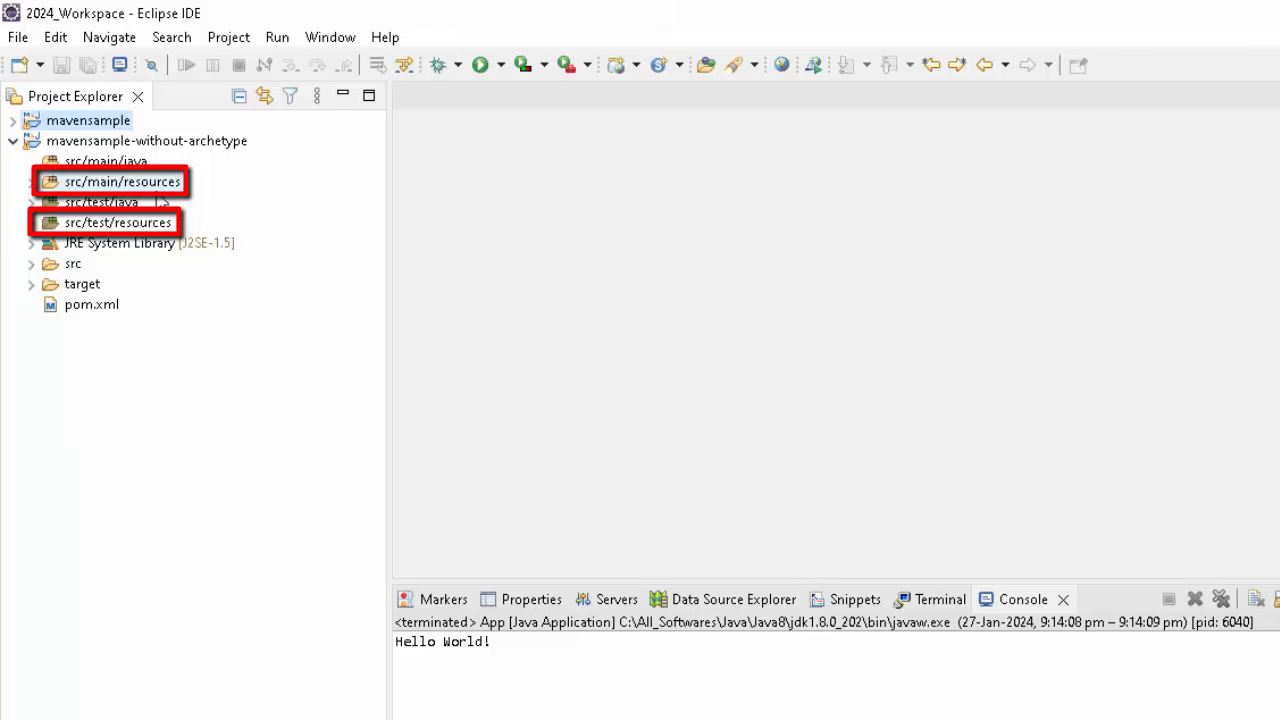
left_click(102, 202)
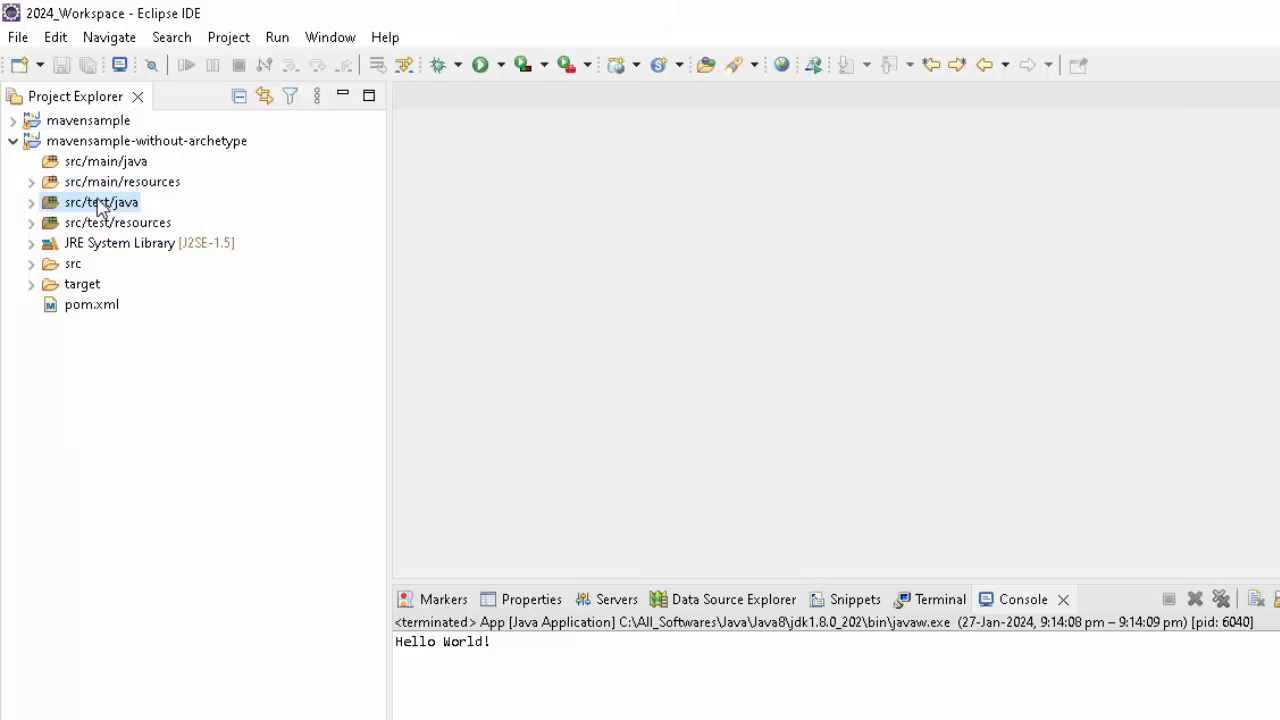
double_click(108, 304)
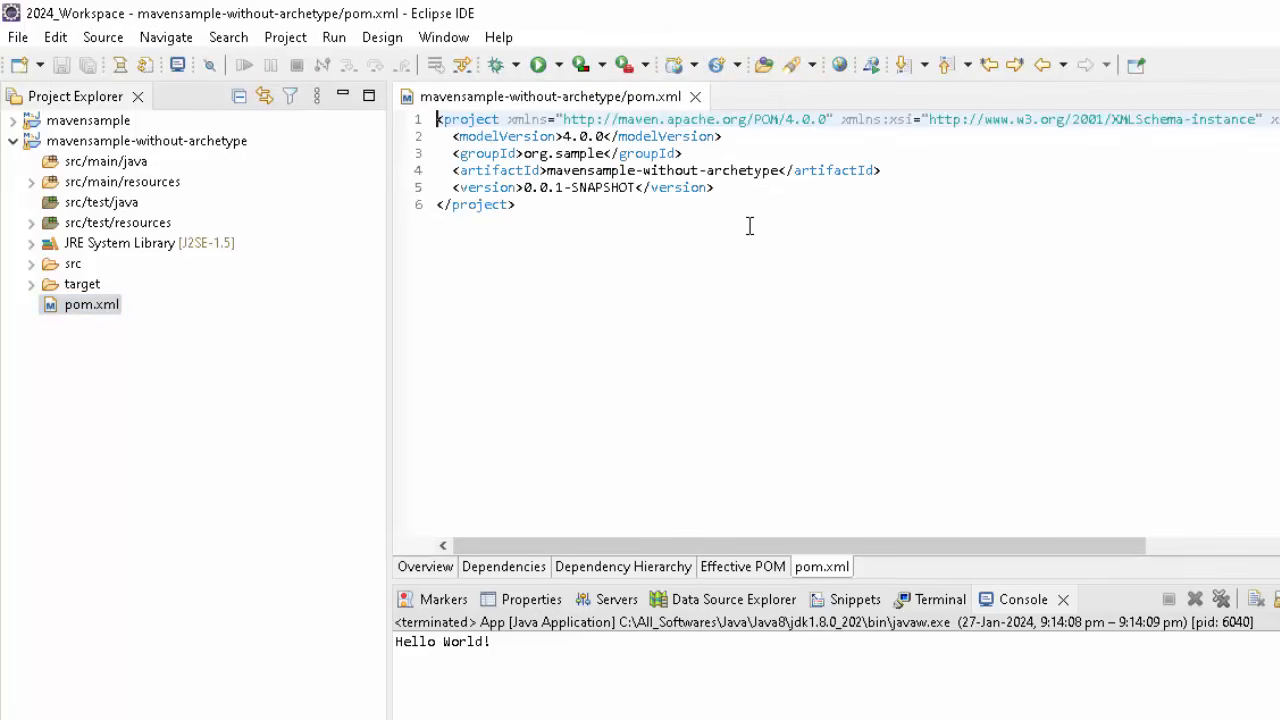
Step: Copy App.java from mavensample's org.sample.mavensample package into src/main/java of mavensample-without-archetype
left_click(14, 120)
left_click(31, 141)
left_click(50, 162)
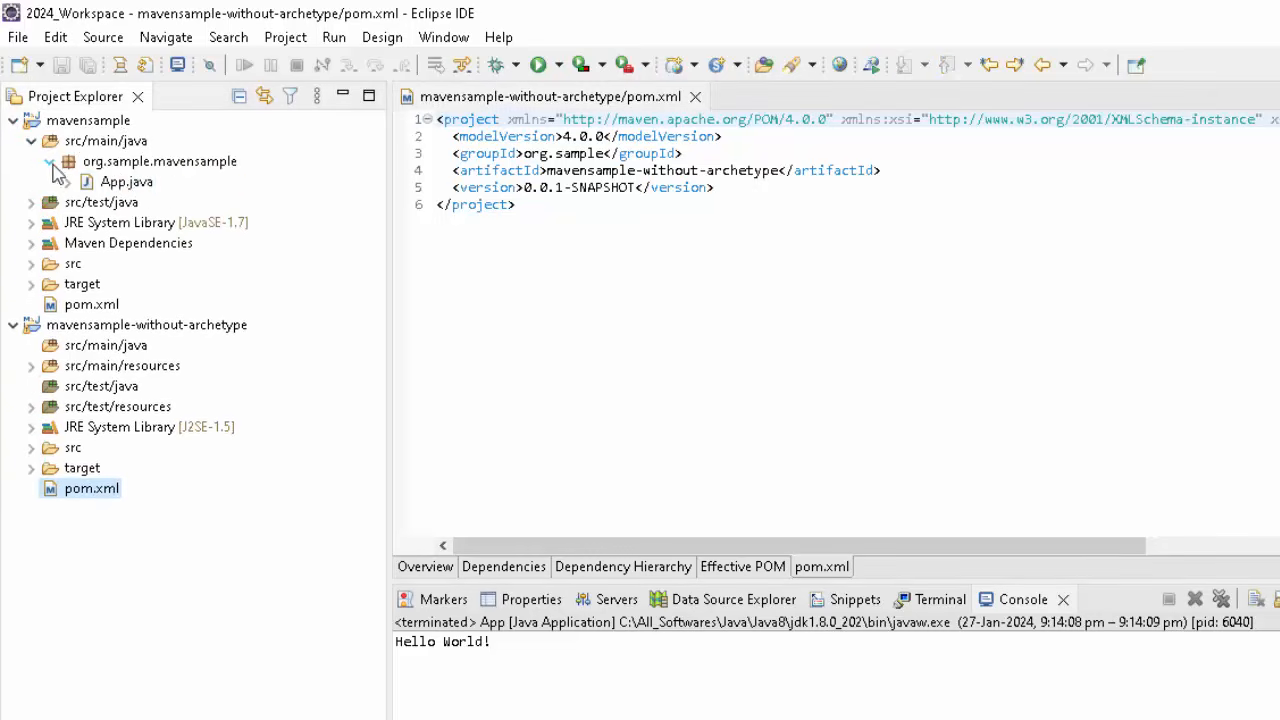
right_click(120, 182)
key("Escape")
left_click(135, 349)
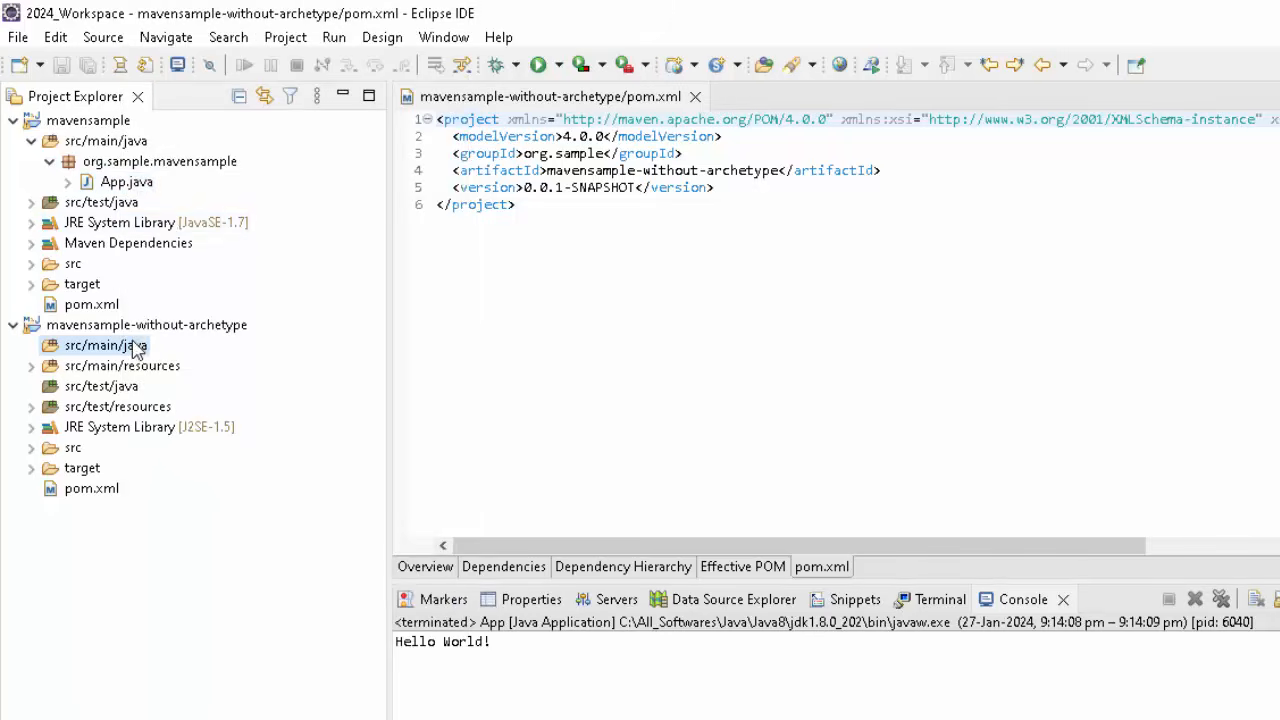
right_click(135, 349)
left_click(195, 300)
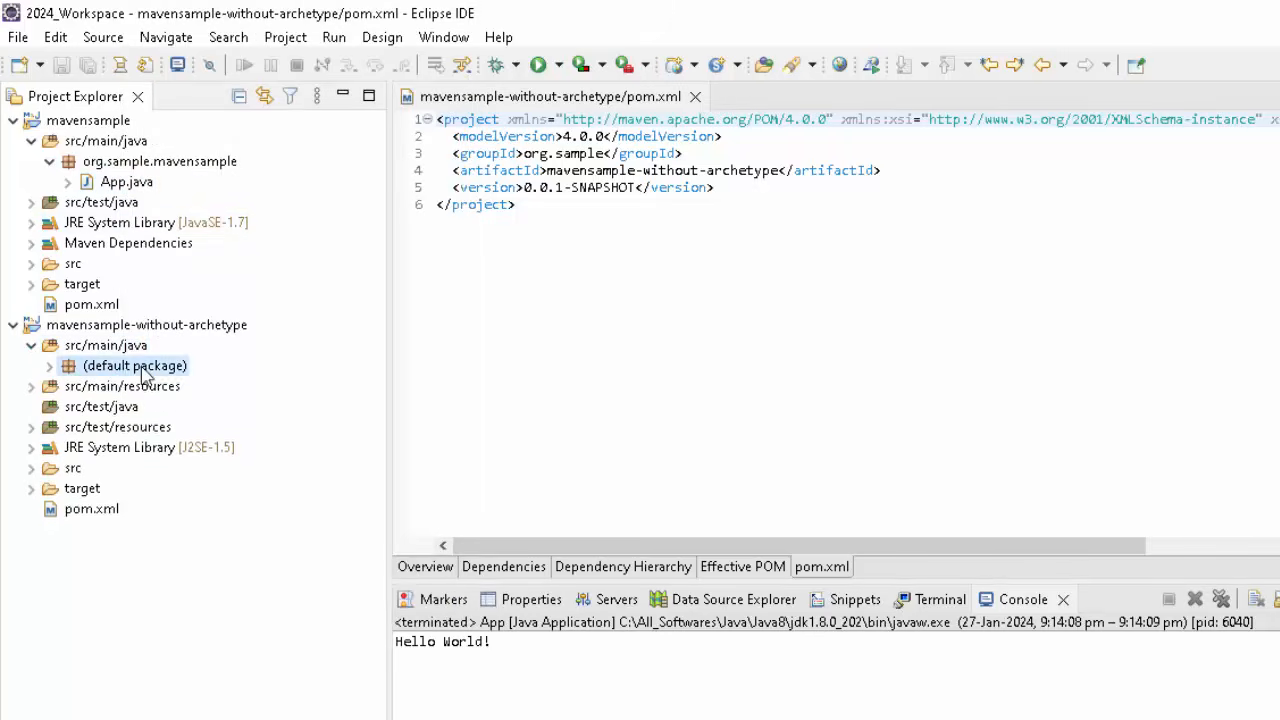
Step: Change the copied App.java's package declaration to org.sample.mavensample2, save it, and apply the quick fix that moves the file into that package
double_click(143, 386)
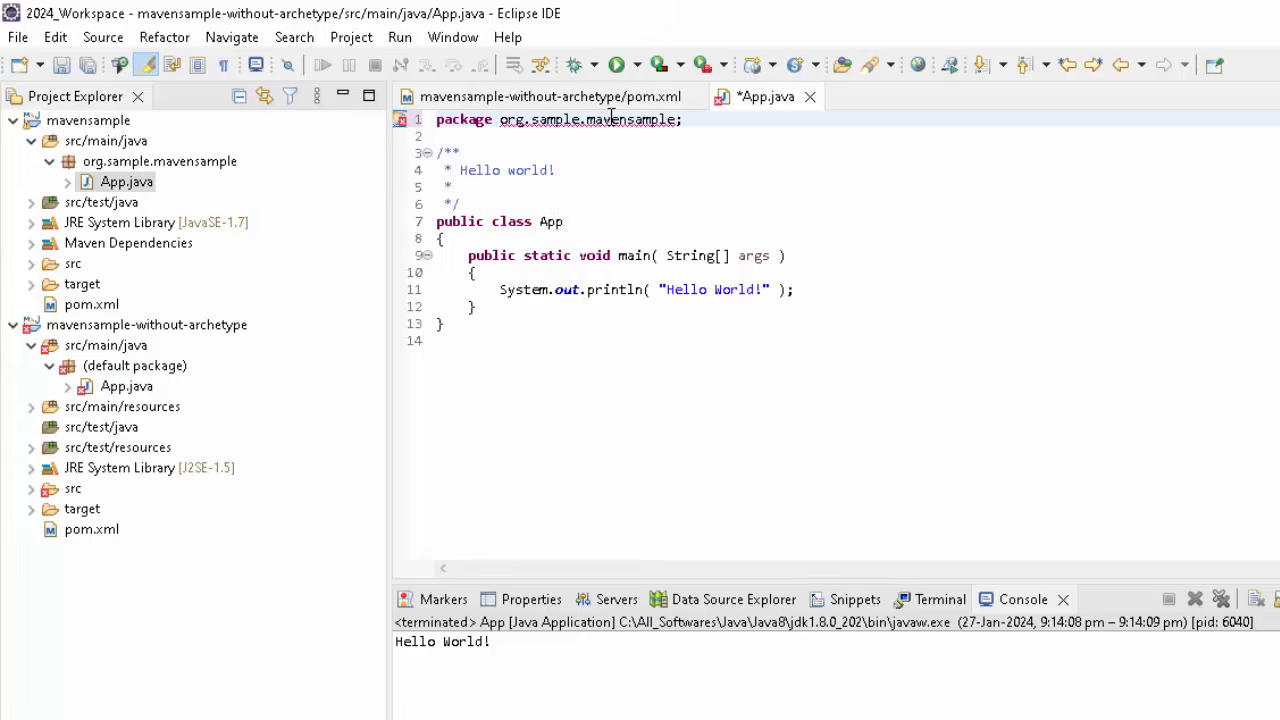
type("2;")
key("ctrl+s")
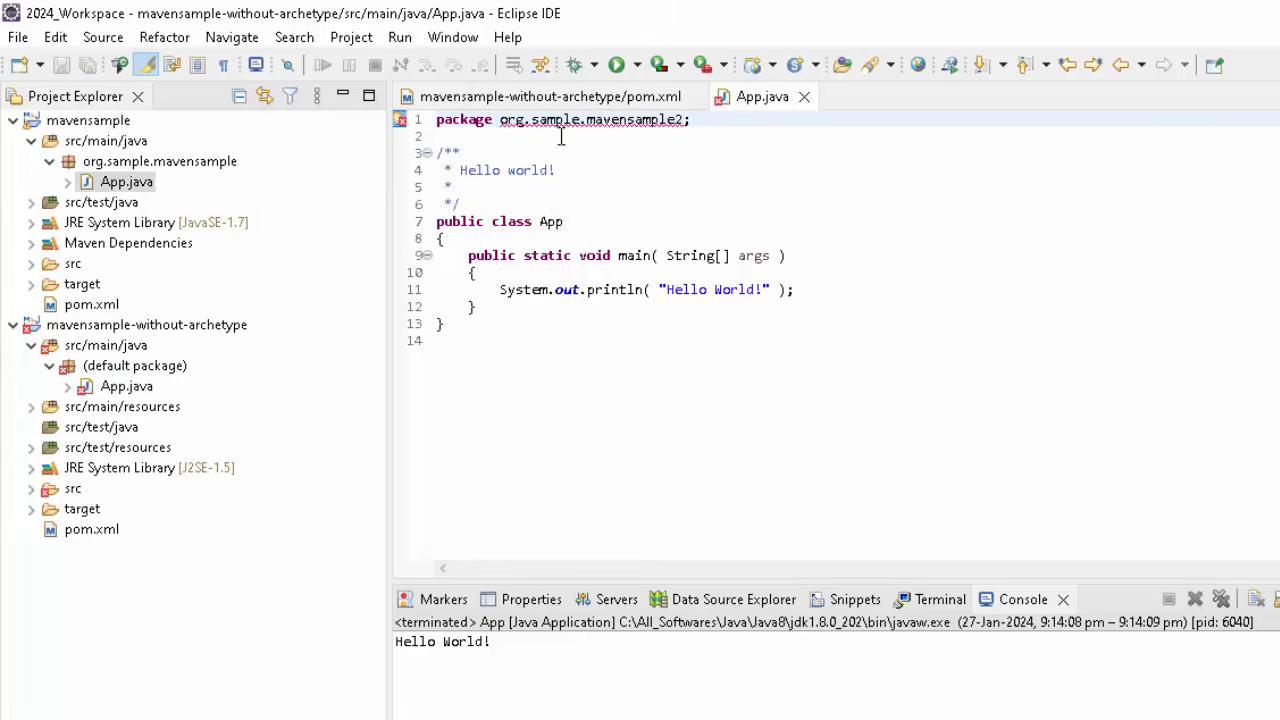
mouse_move(408, 130)
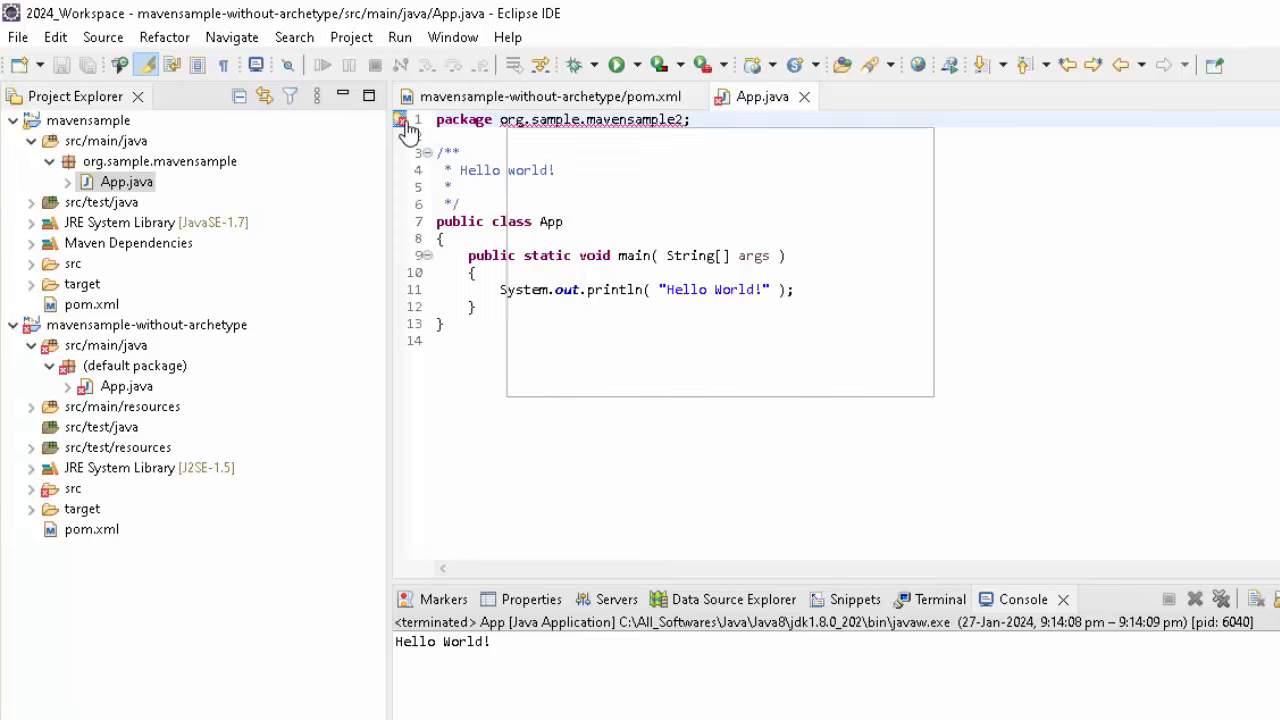
left_click(597, 142)
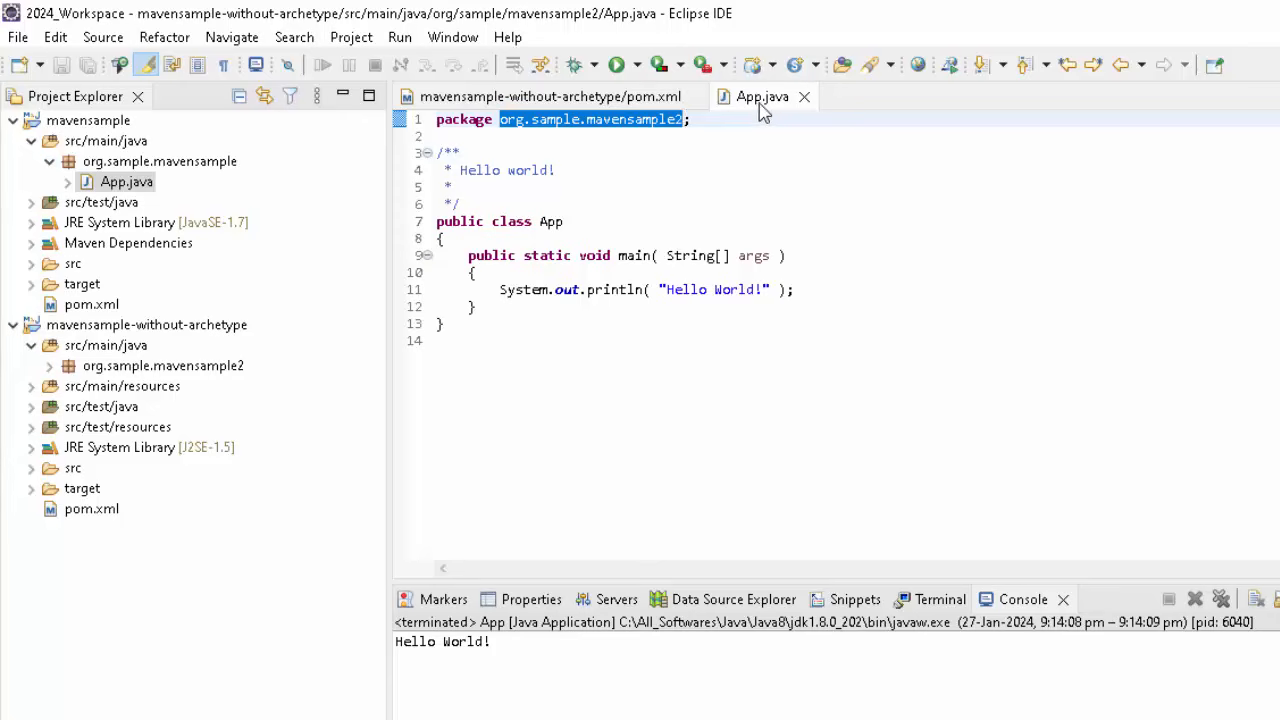
Step: Close the pom.xml editor and run the App.java in org.sample.mavensample2 as a Java application
left_click(695, 97)
right_click(609, 223)
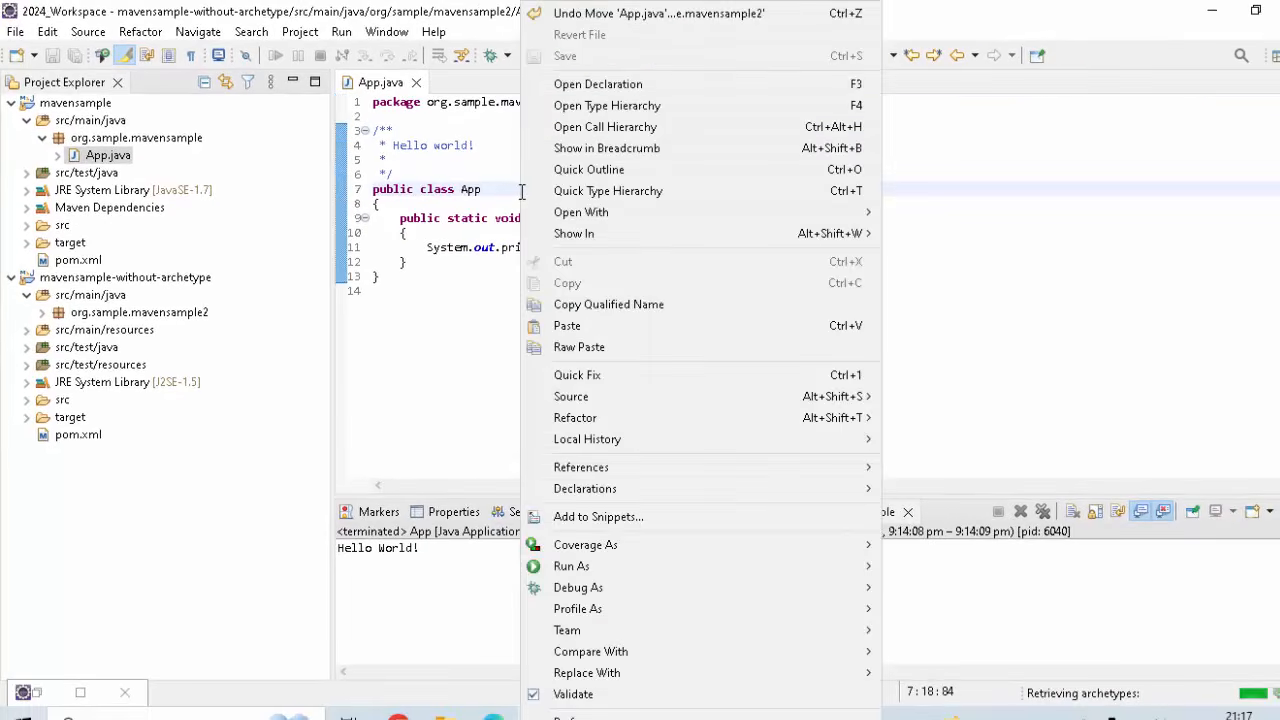
mouse_move(686, 571)
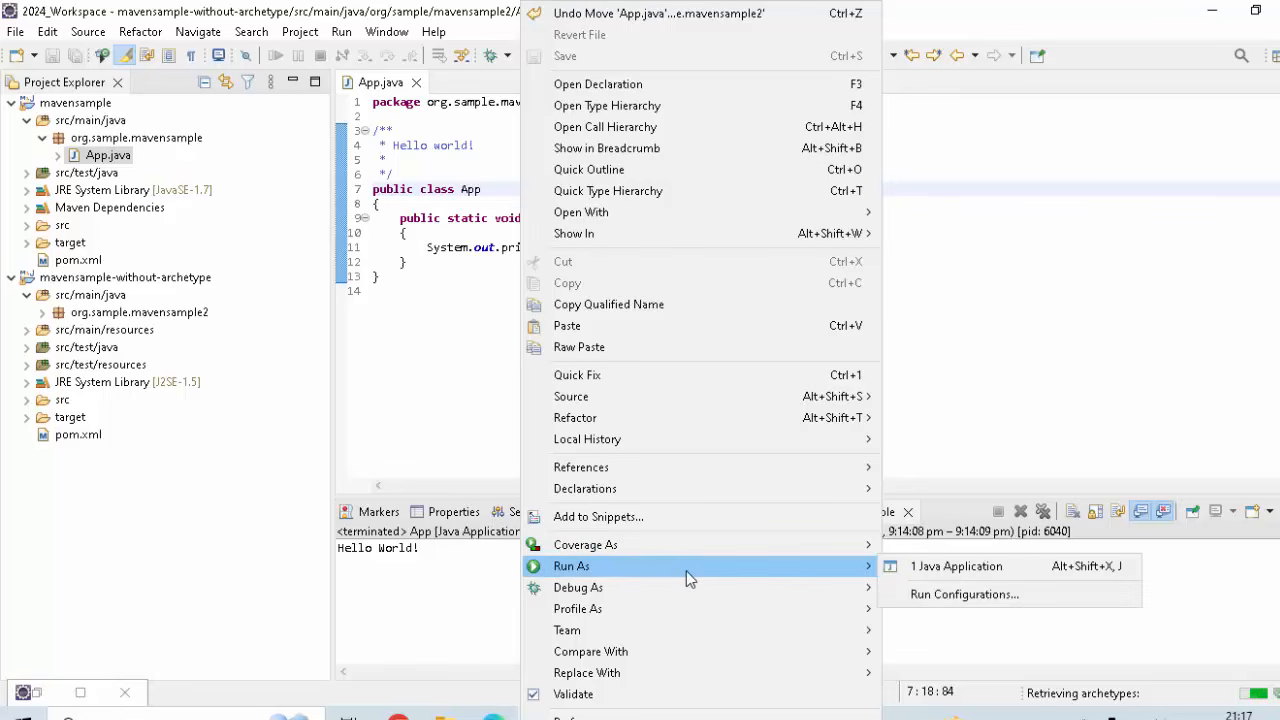
left_click(950, 567)
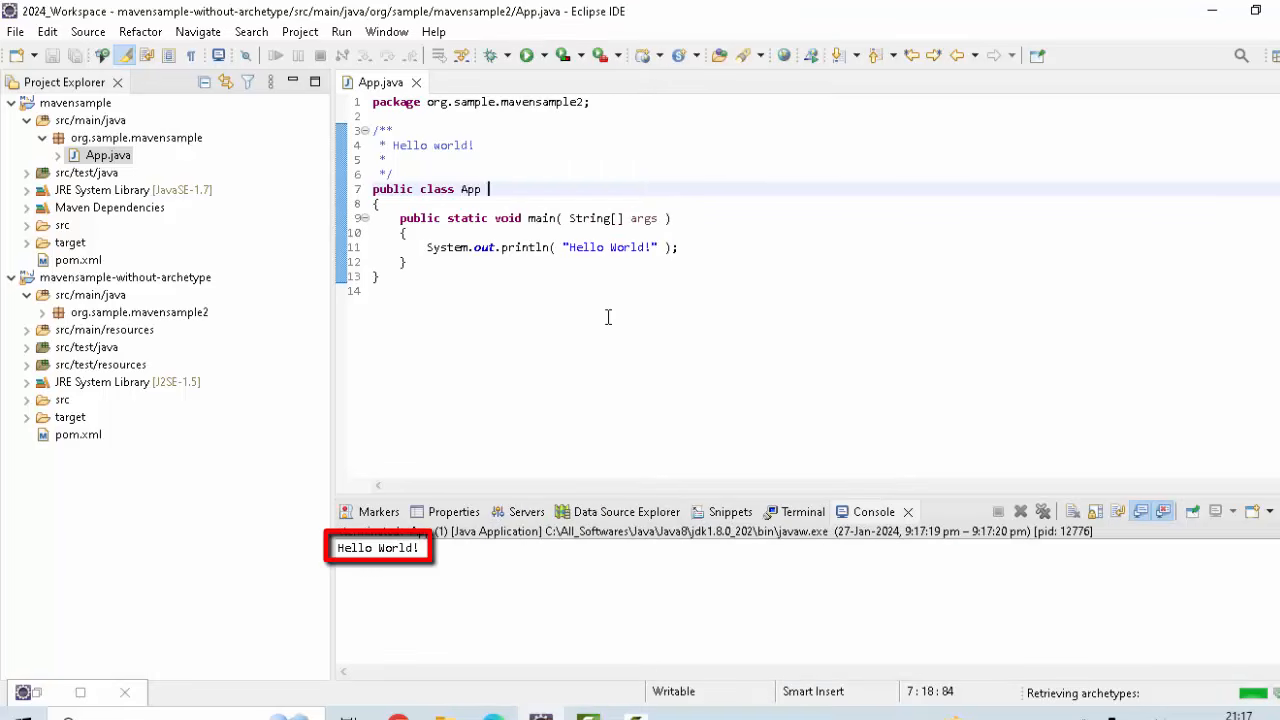